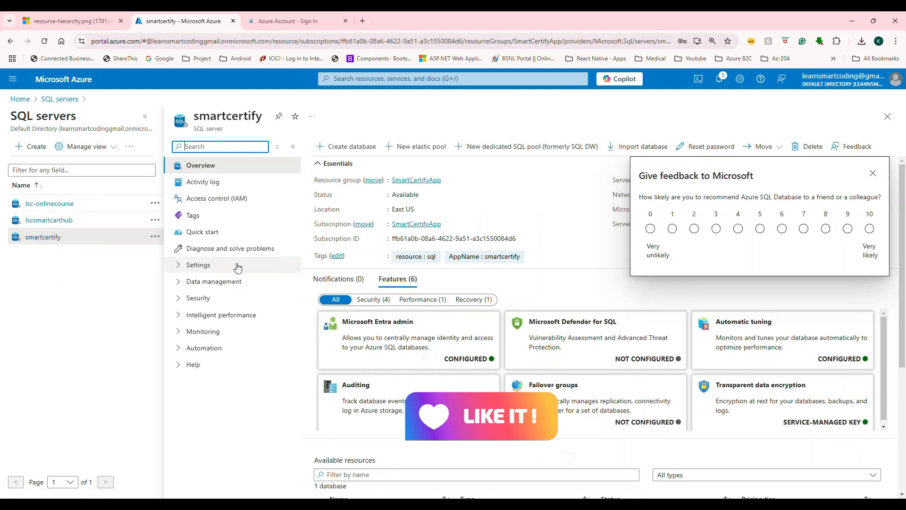
Open the smartcertify SQL server's Networking settings and examine its public access and firewall rules
left_click(207, 380)
scroll(222, 382, "down", 1)
left_click(228, 342)
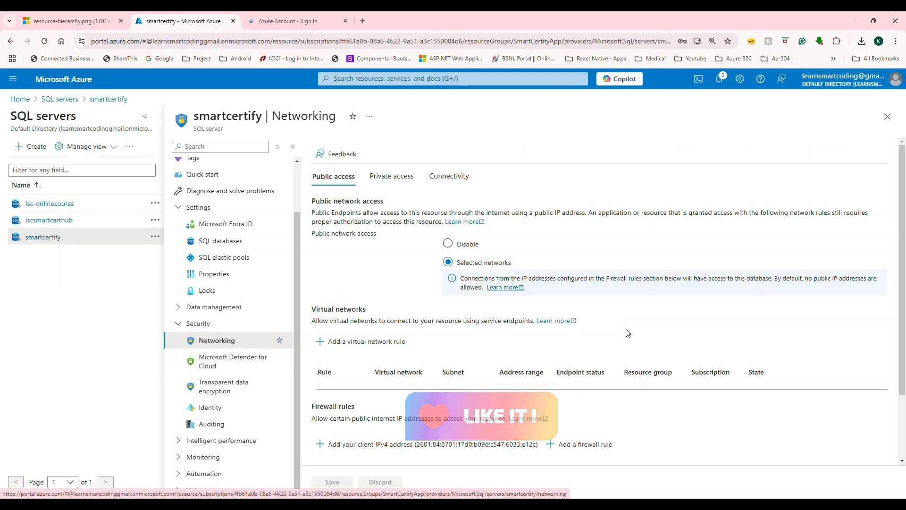
scroll(620, 321, "down", 3)
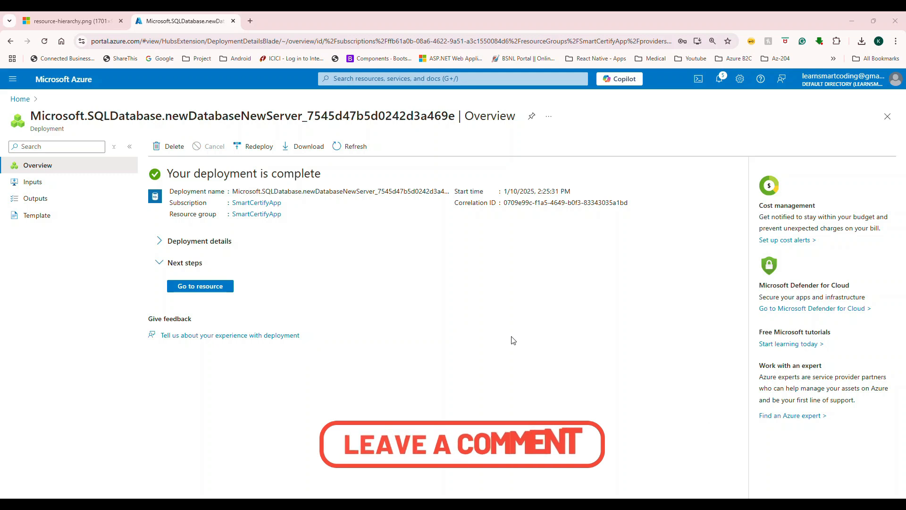
Go from the completed deployment to the SmartCertify database resource and show its connection strings
left_click(196, 286)
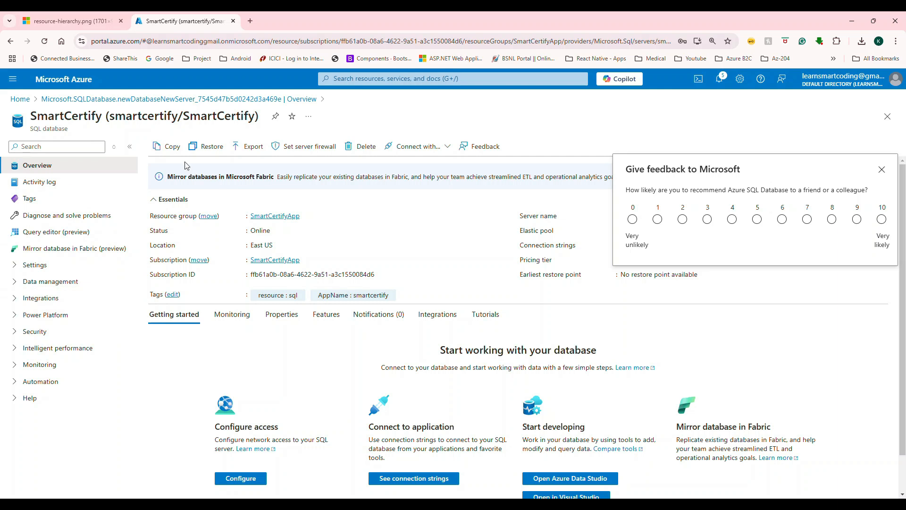
left_click(34, 264)
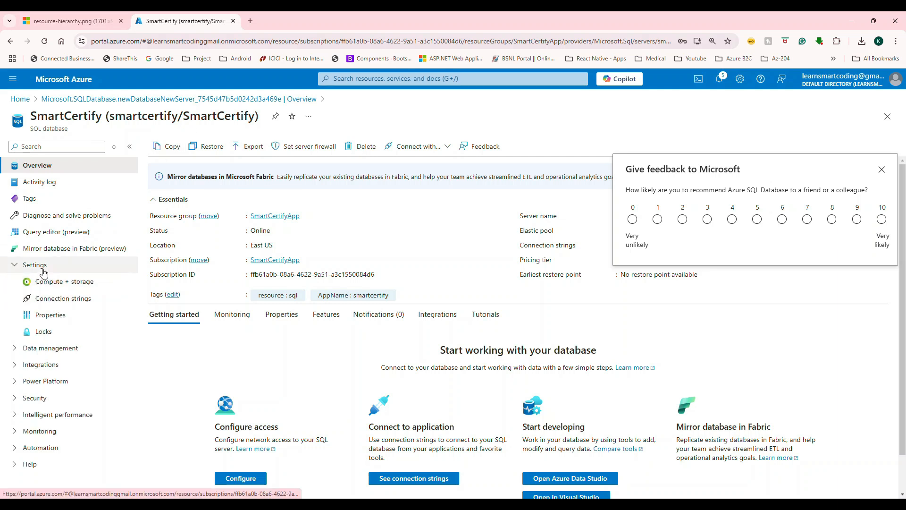
left_click(44, 303)
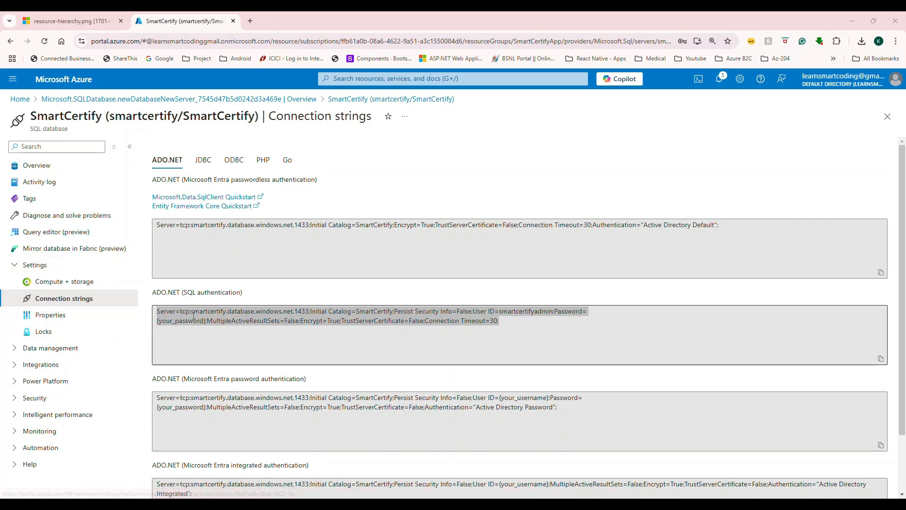
Review the ADO.NET (SQL authentication) connection string and select its server address, tcp:smartcertify.database.windows.net,1433
left_click(268, 362)
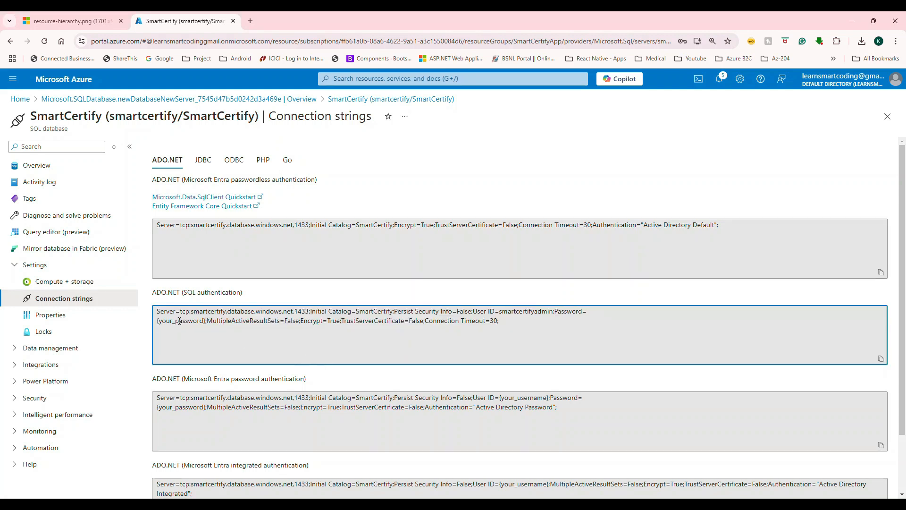
left_click_drag(191, 292, 236, 293)
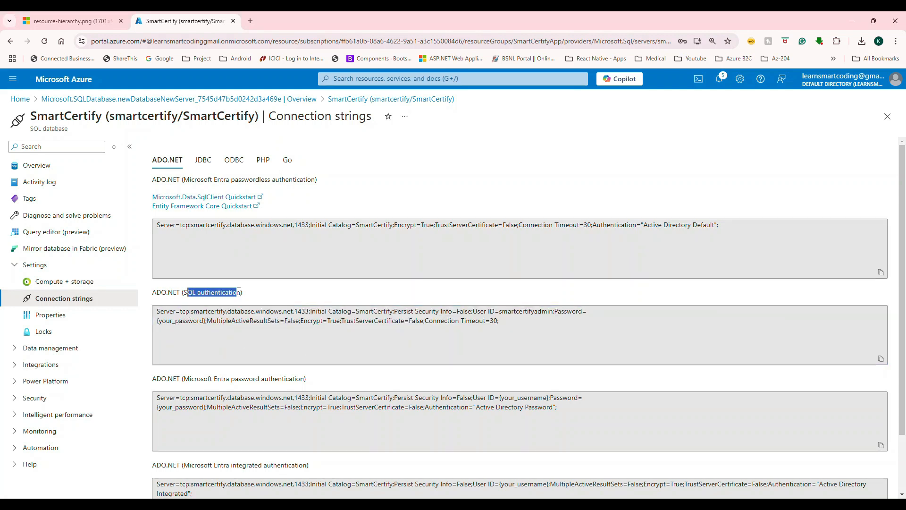
triple_click(182, 335)
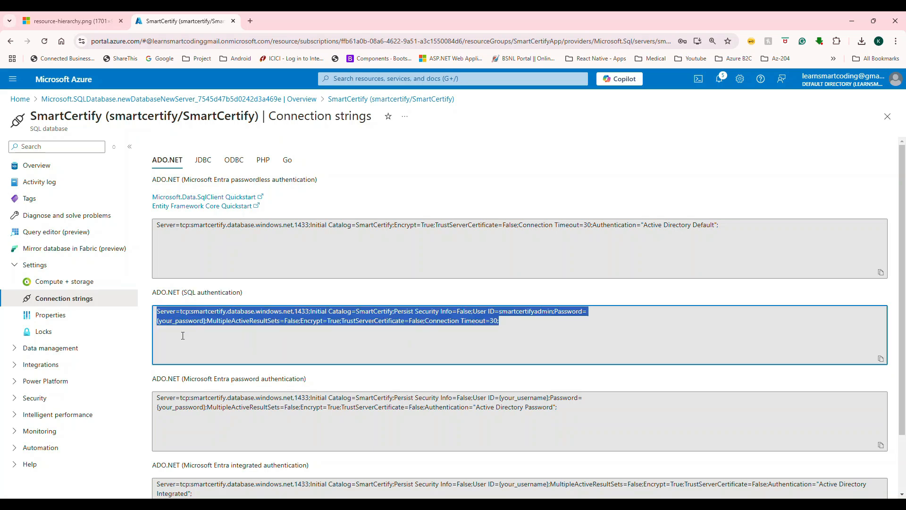
double_click(185, 320)
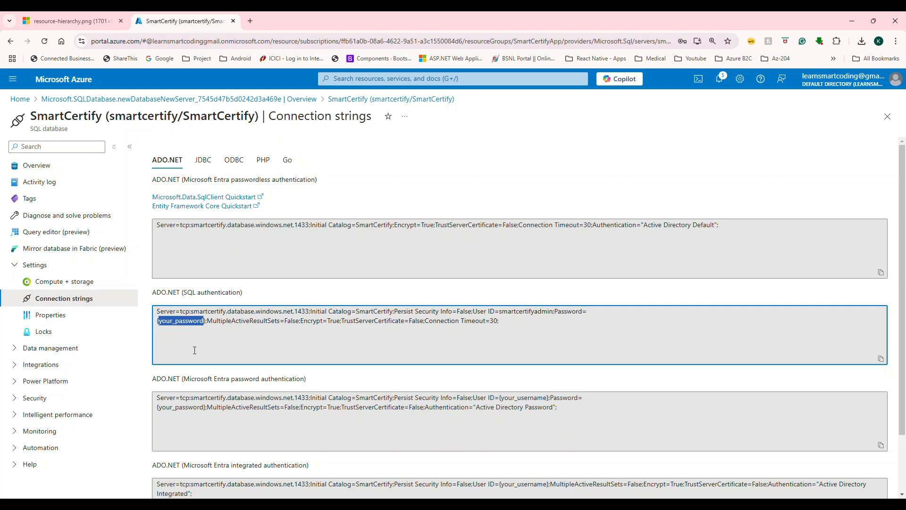
left_click(272, 336)
left_click_drag(180, 312, 308, 311)
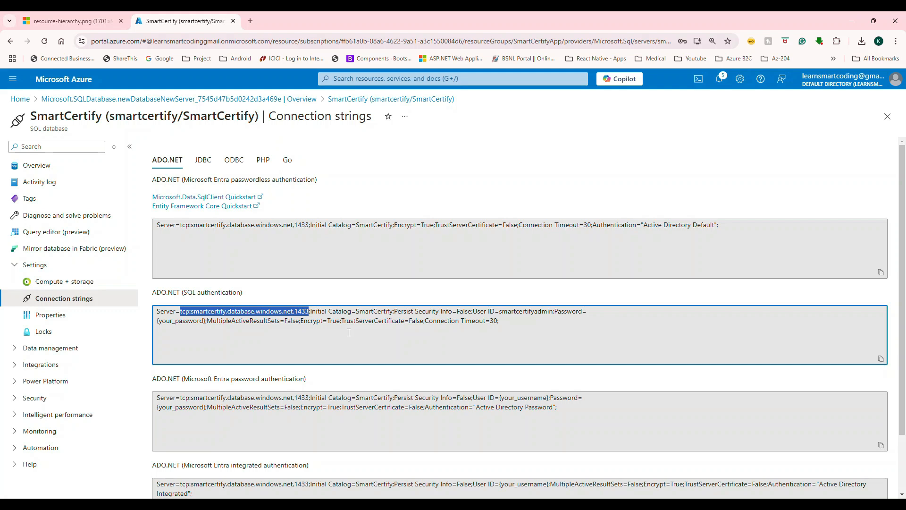
Launch Azure Data Studio and maximize its window
key("super")
type("azure data")
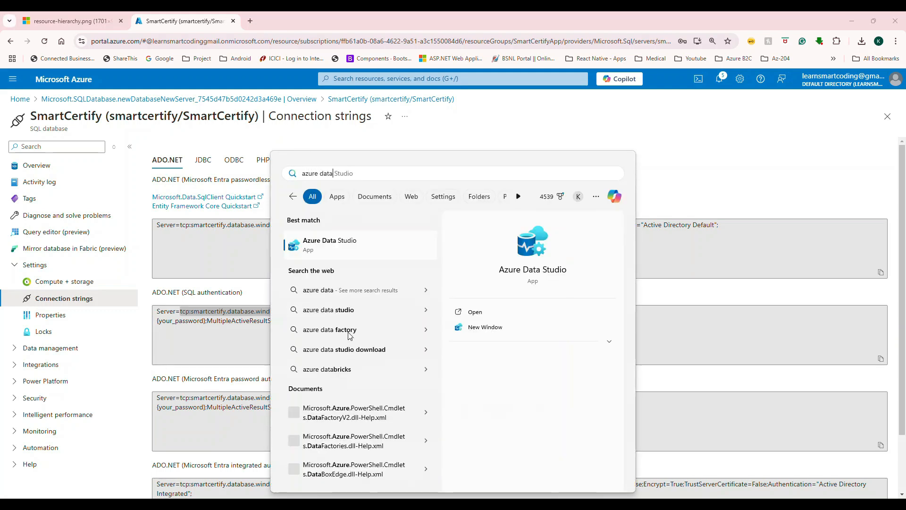
key("Return")
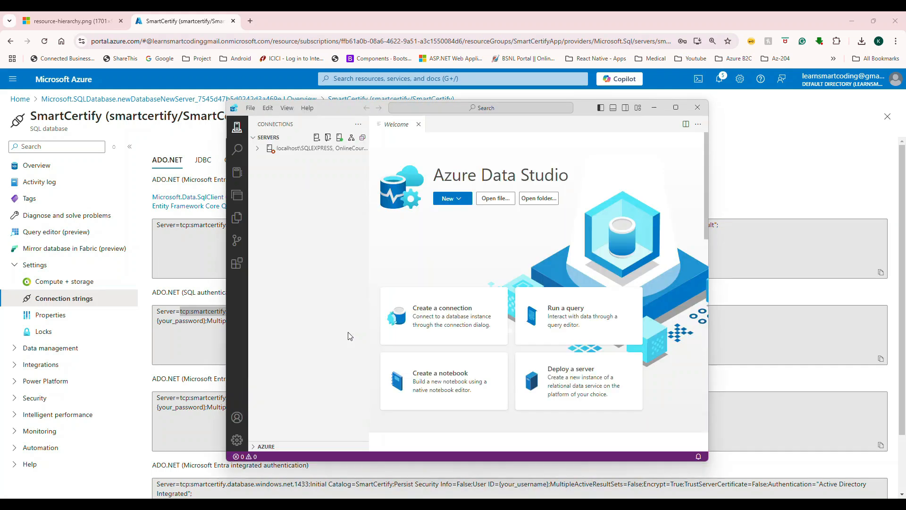
left_click(675, 108)
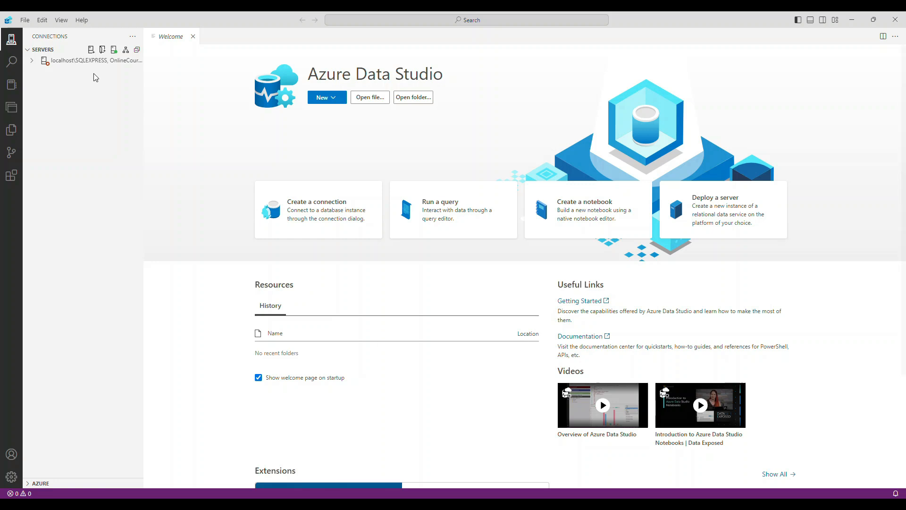
Link the Azure account to Azure Data Studio by signing in through the browser, and close the linked accounts list
left_click(11, 457)
left_click(769, 87)
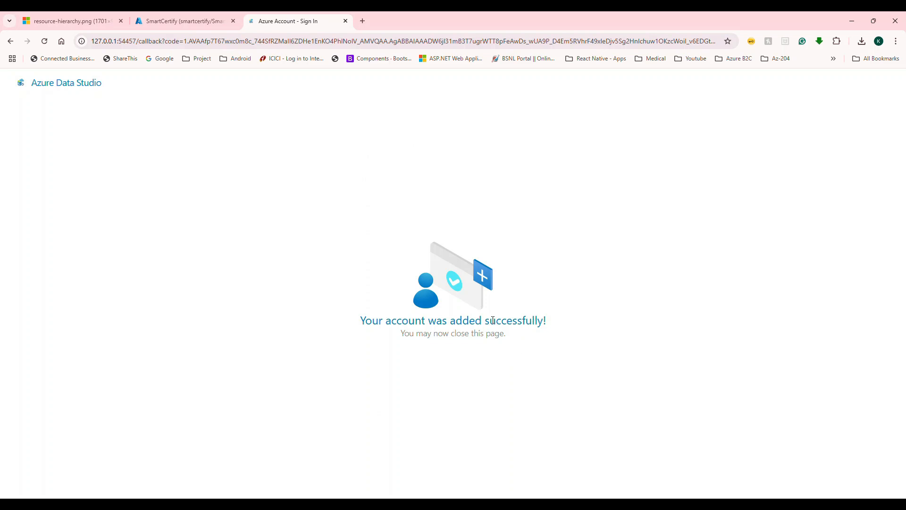
left_click(168, 21)
left_click(278, 23)
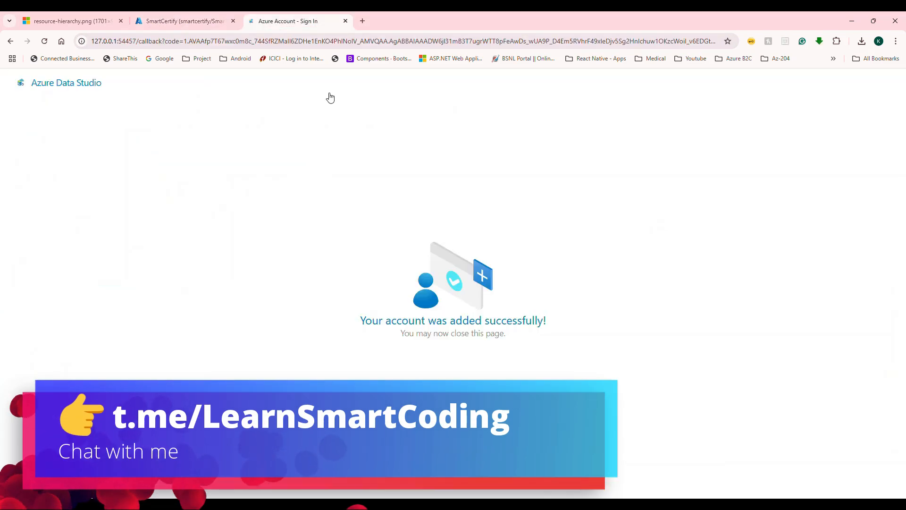
key("alt+Tab")
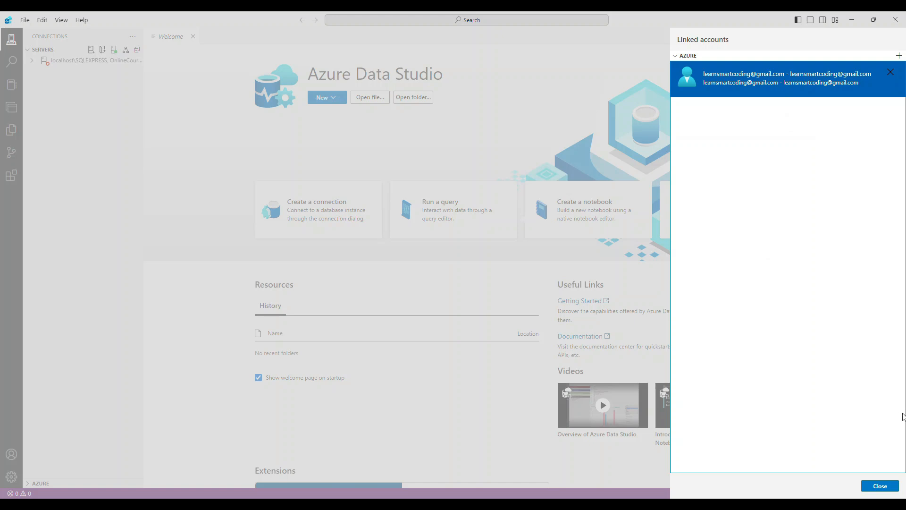
left_click(878, 485)
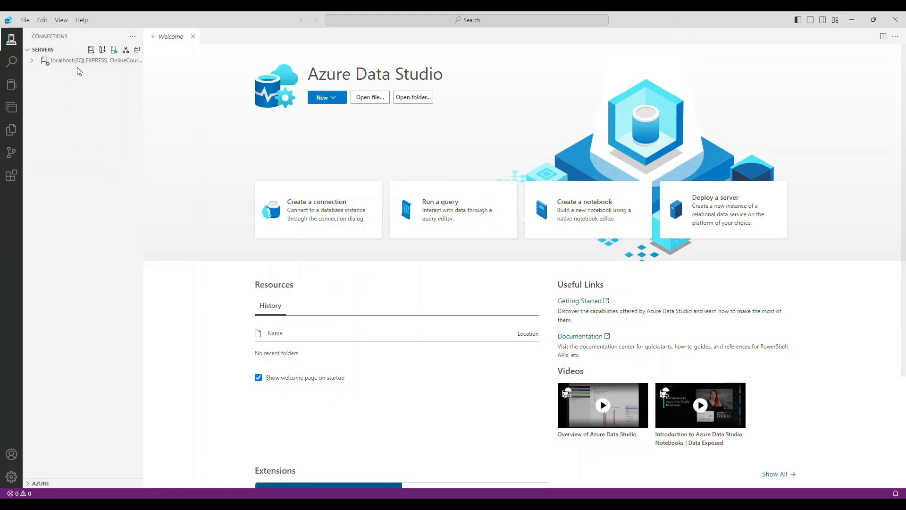
Expand the linked Azure account and both of its Default Directory tenants to show their subscriptions
left_click(32, 61)
left_click(29, 51)
left_click(30, 62)
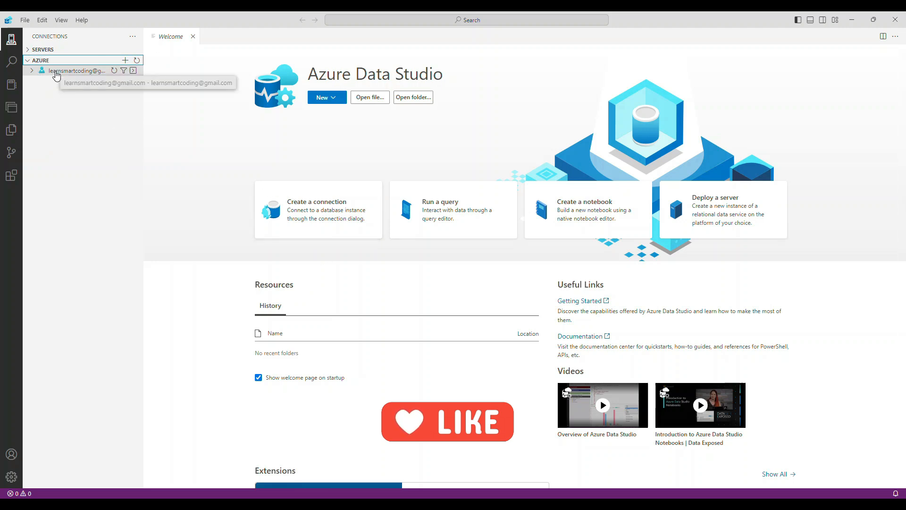
left_click(37, 71)
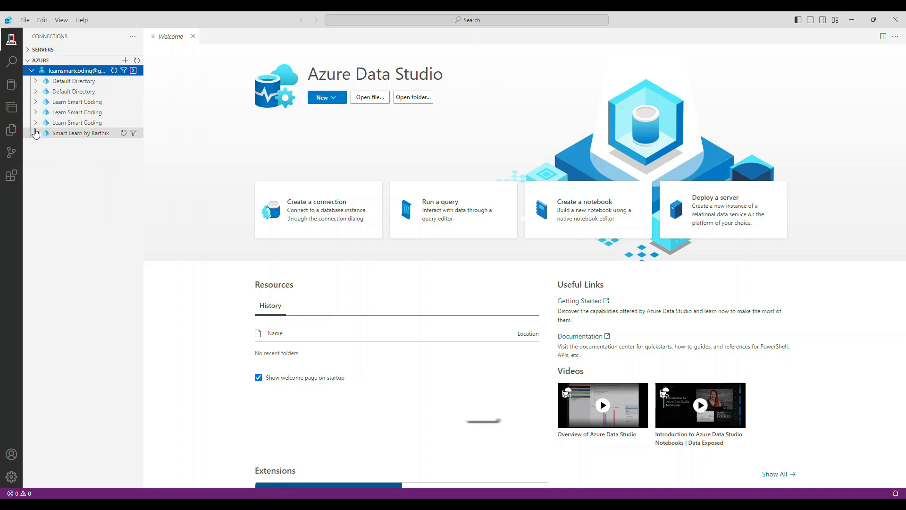
left_click(36, 83)
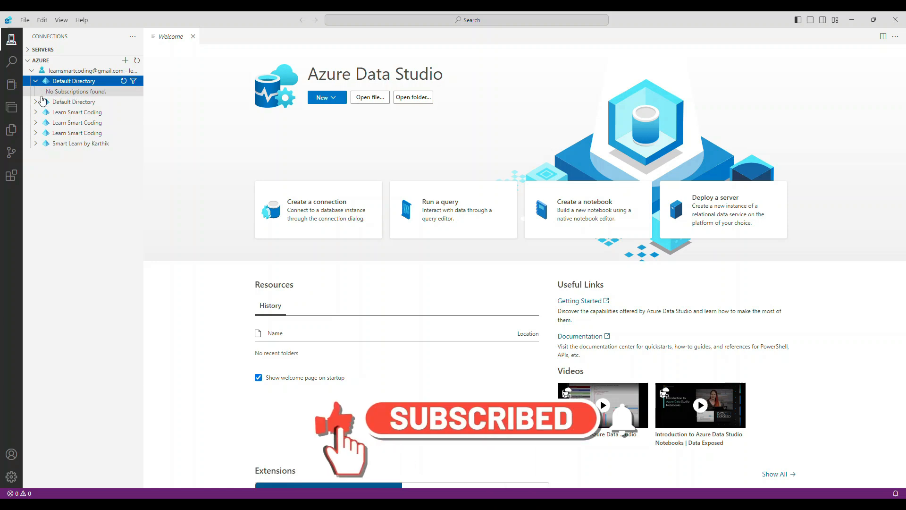
left_click(39, 103)
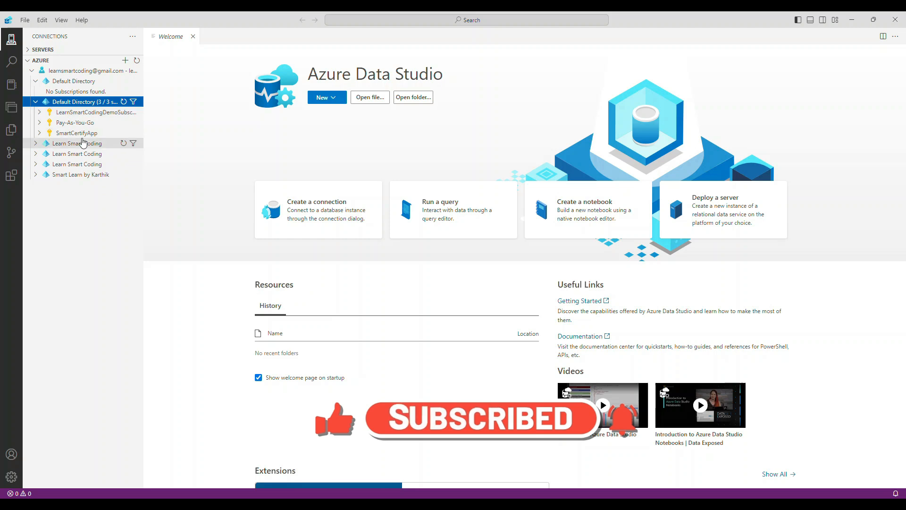
Expand the SmartCertifyApp subscription with its SQL databases and SQL servers
left_click(79, 134)
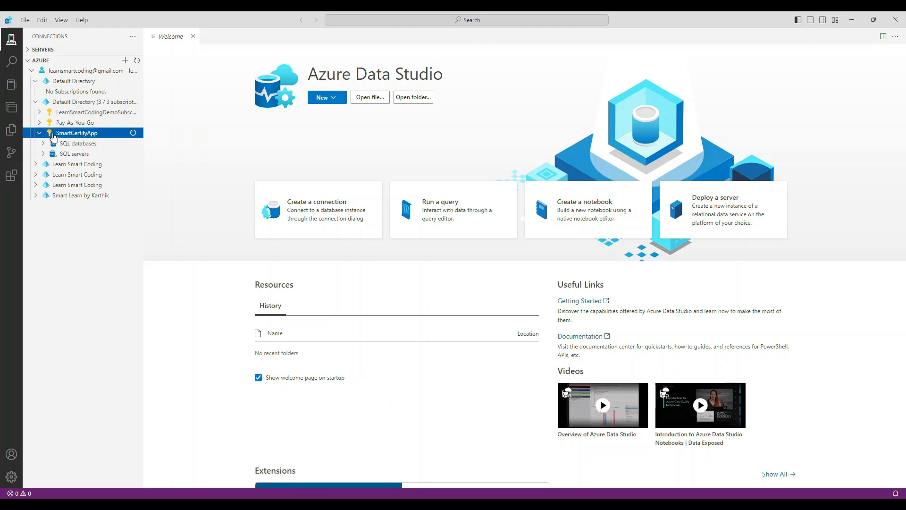
left_click(45, 146)
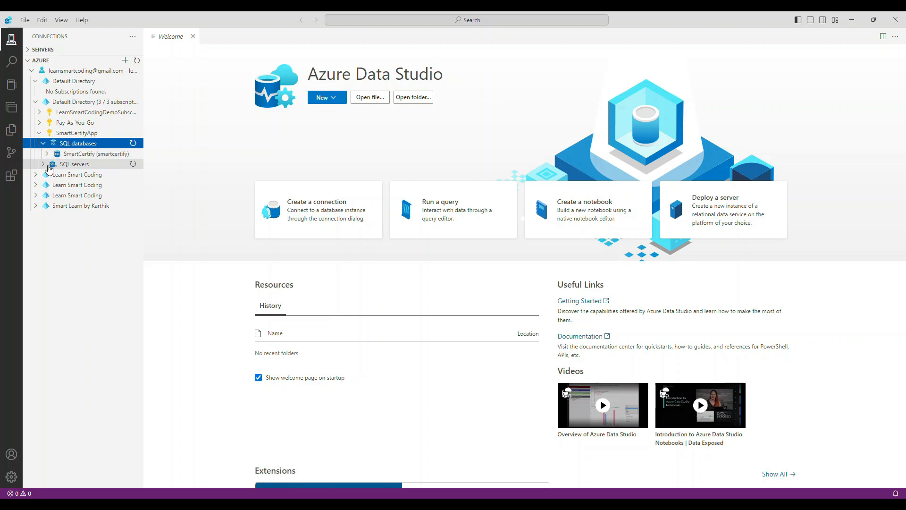
left_click(45, 165)
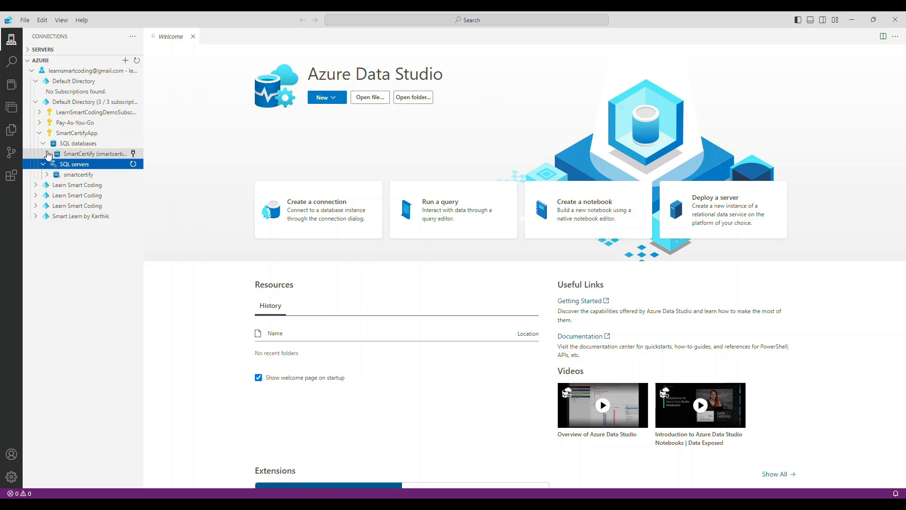
Try to connect to the SmartCertify database and the smartcertify server, and cancel creating a new firewall rule
left_click(49, 155)
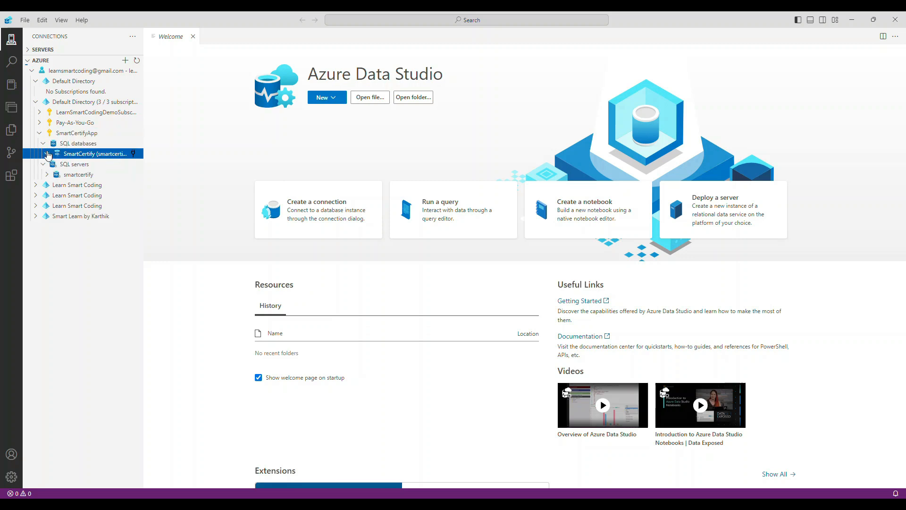
left_click(73, 174)
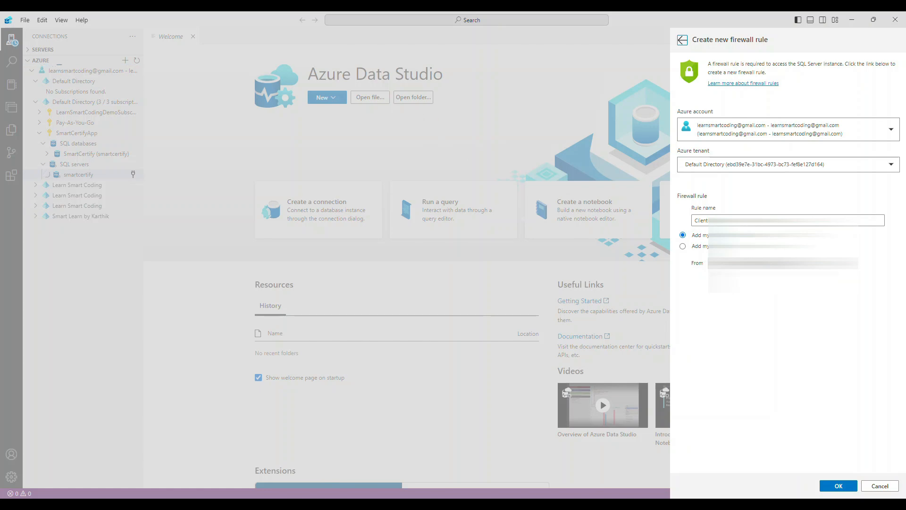
left_click(873, 486)
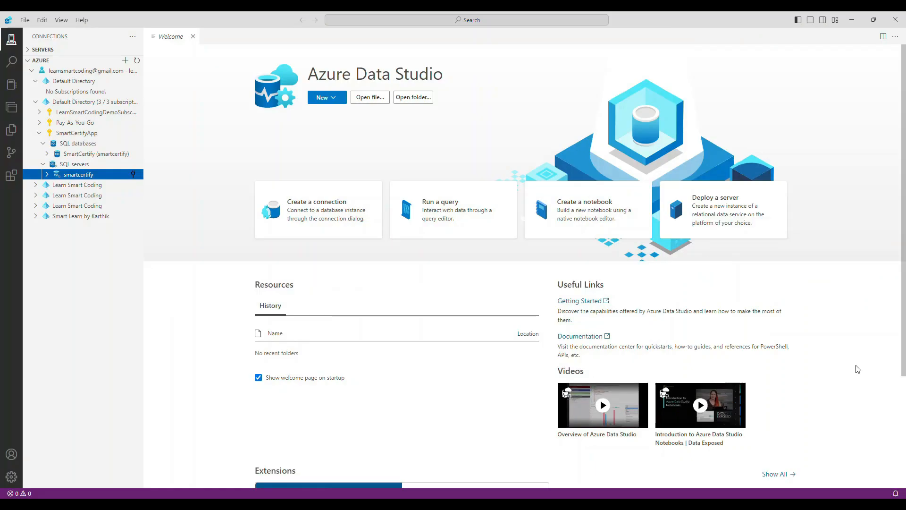
Switch to SQL Server Management Studio and start a new Database Engine connection
key("super")
type("ssms")
key("Return")
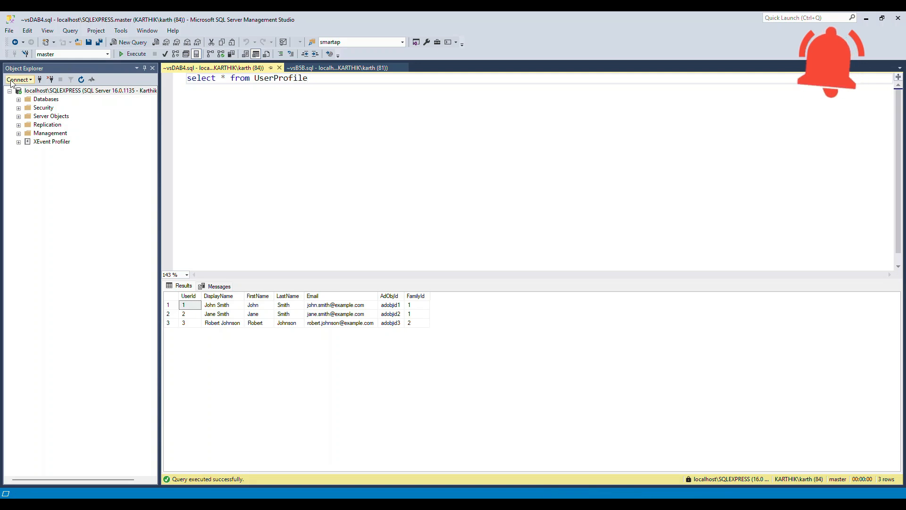
left_click(19, 79)
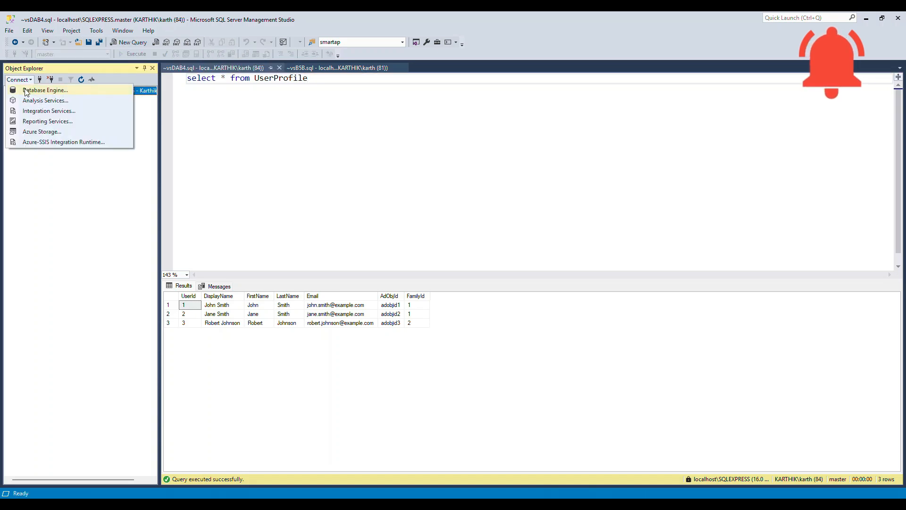
left_click(40, 89)
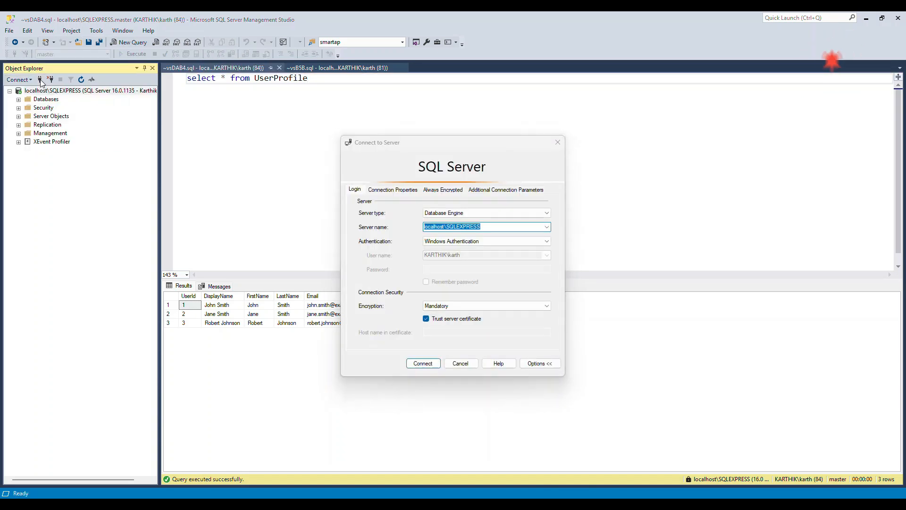
Set the server name to tcp:smartcertify.database.windows.net,1433 and the authentication to SQL Server Authentication
type("tcp:smartcertify.database.windows.net,1433")
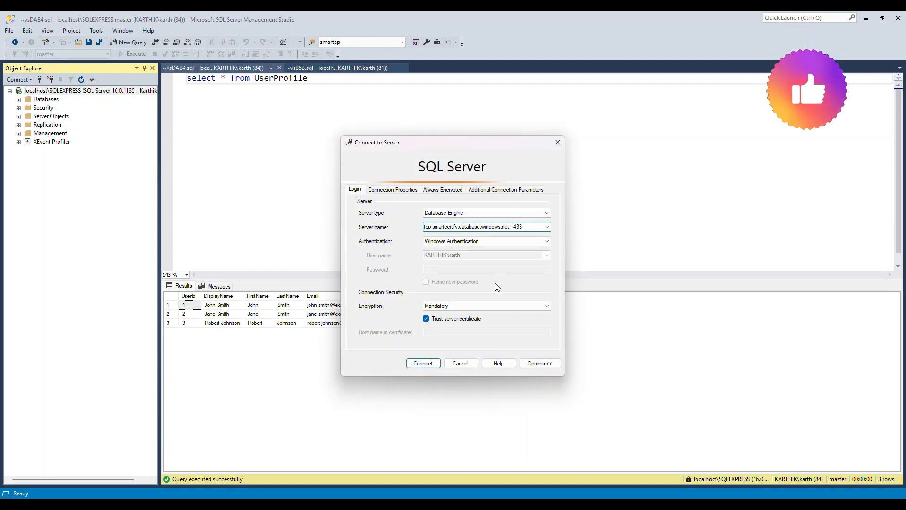
left_click(514, 241)
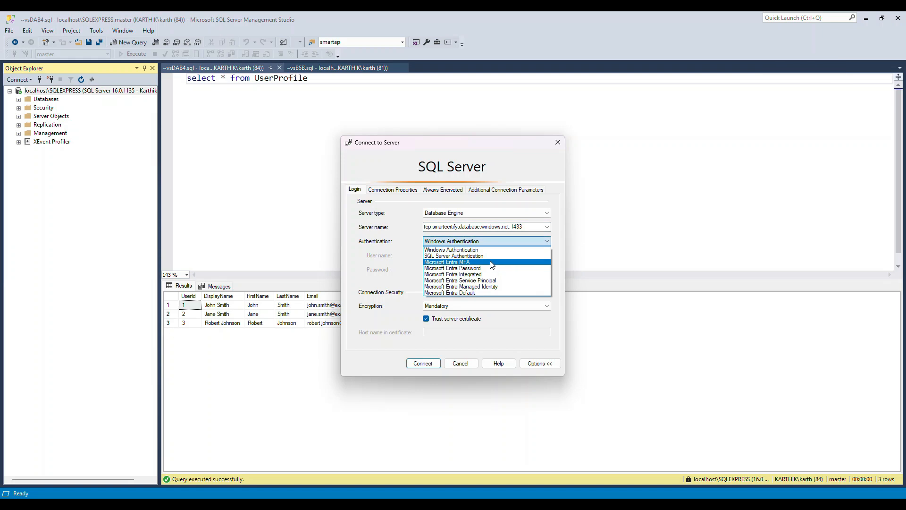
left_click(490, 256)
left_click(486, 256)
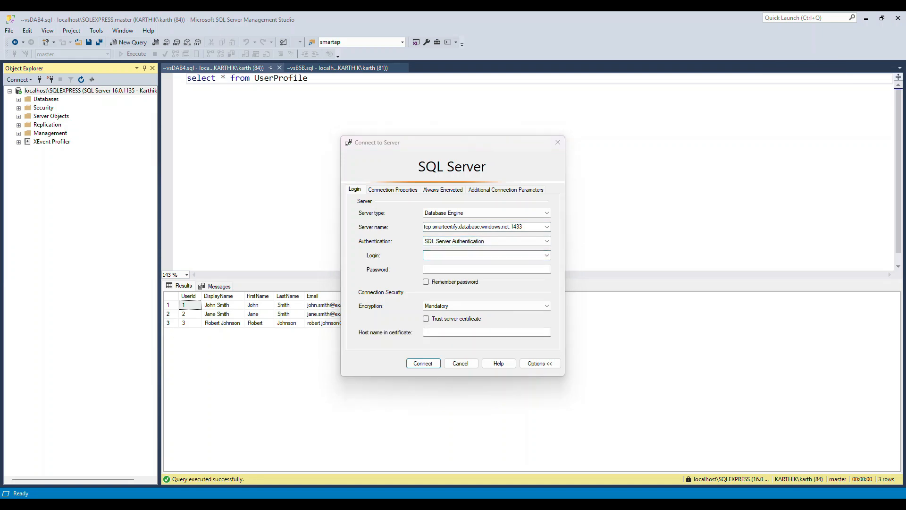
Enter the login smartcertifyadmin with its remembered account password, trust the server certificate, and connect
left_click(438, 256)
type("smartcertifyadmin")
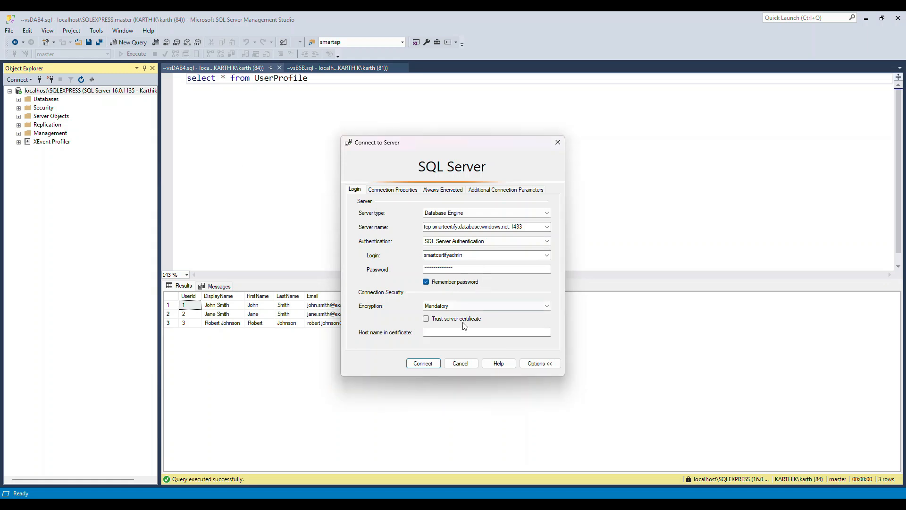
left_click(427, 319)
left_click(423, 363)
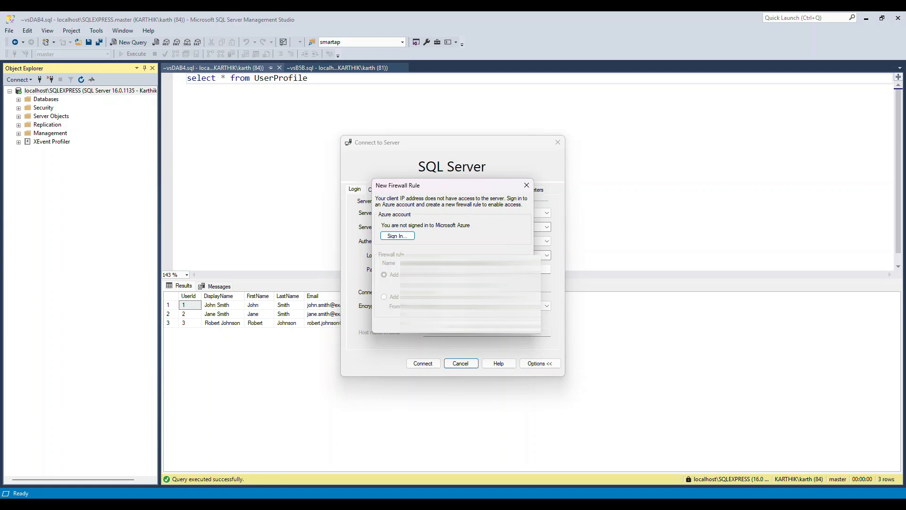
Switch to the Azure portal in the browser and open the smartcertify SQL server
left_click(398, 236)
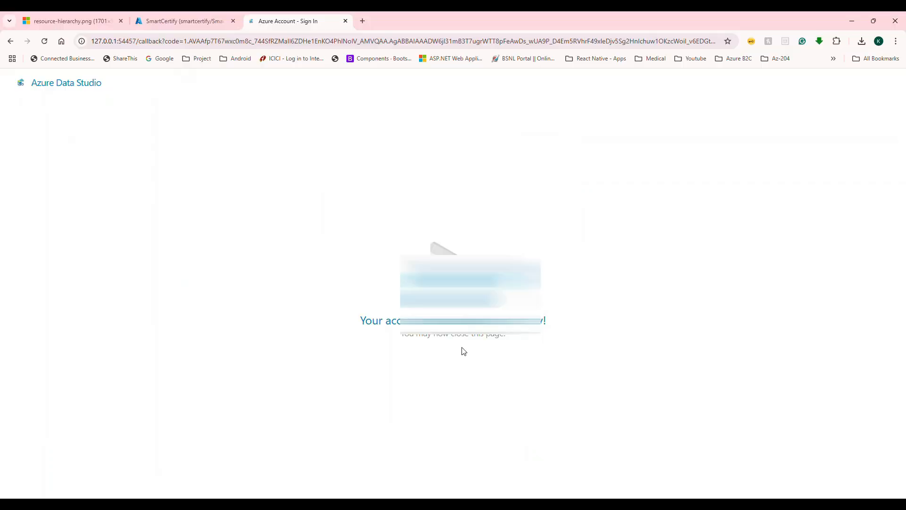
left_click(184, 21)
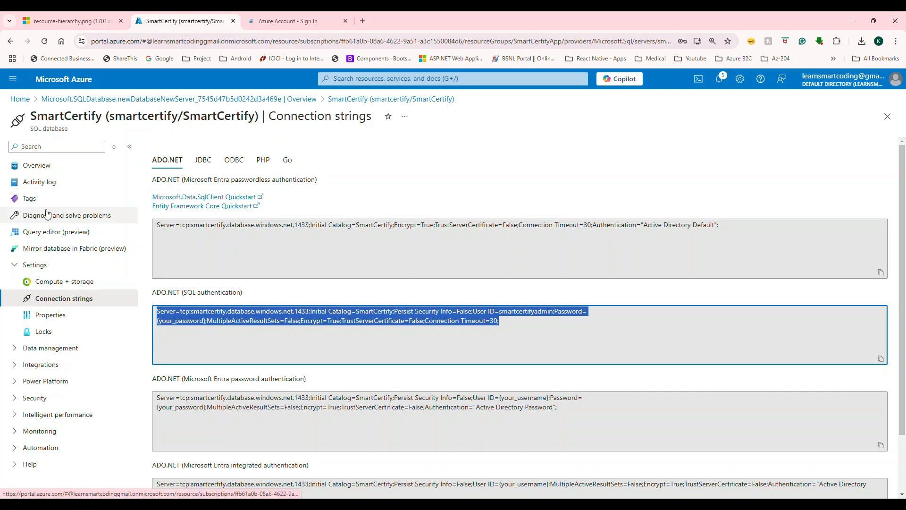
left_click(347, 80)
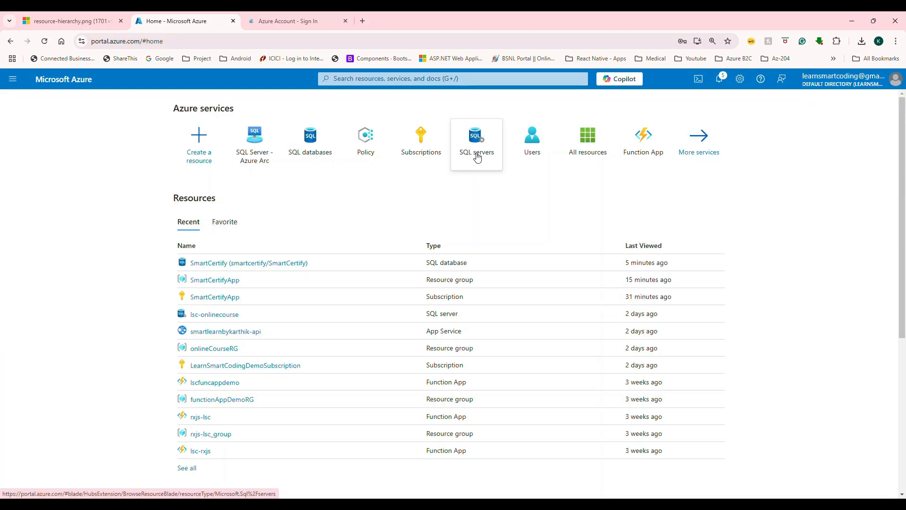
left_click(477, 155)
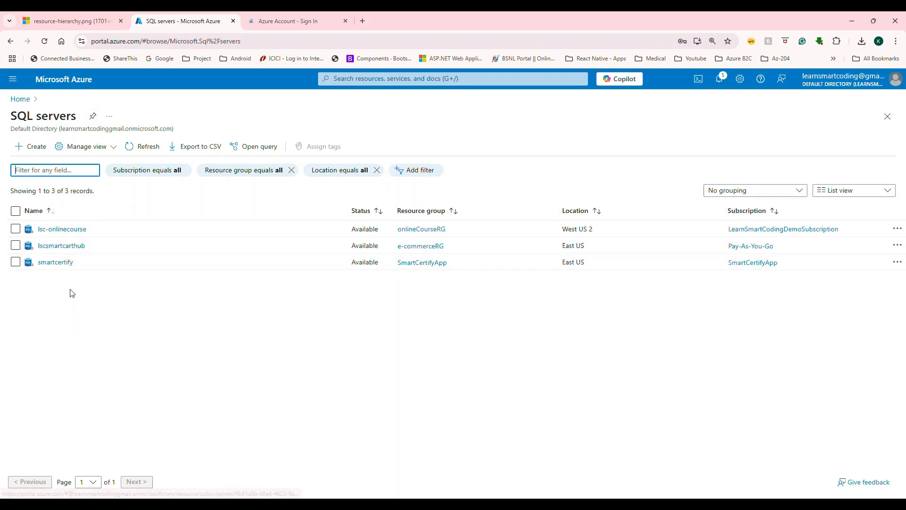
left_click(54, 263)
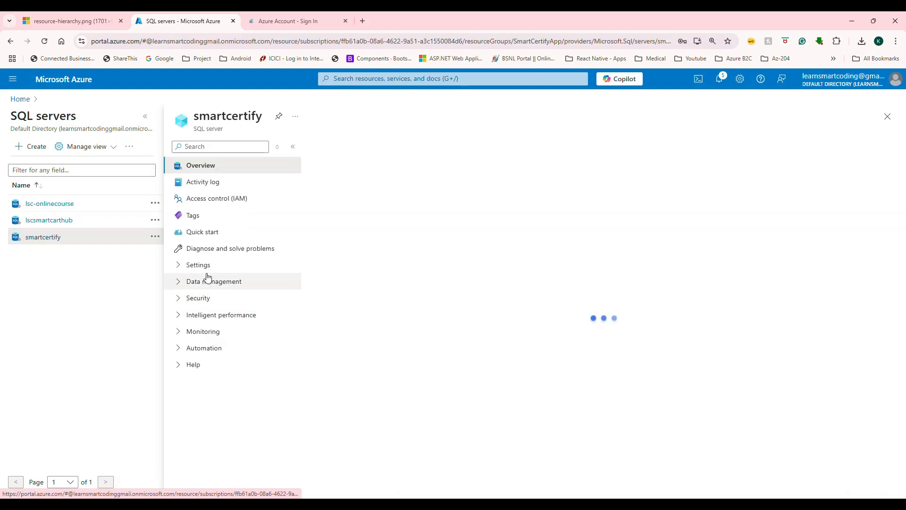
Open the smartcertify server's Networking settings and go to the firewall rules section
left_click(237, 267)
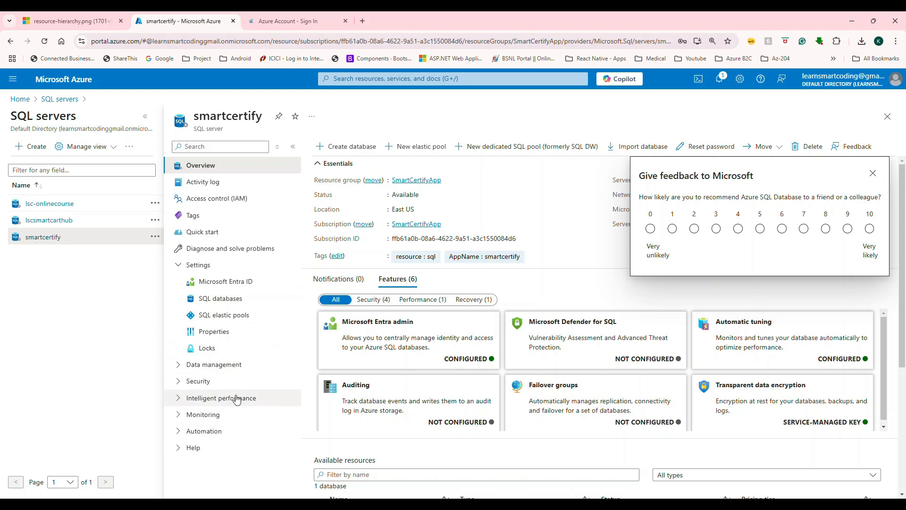
left_click(223, 381)
scroll(225, 383, "down", 1)
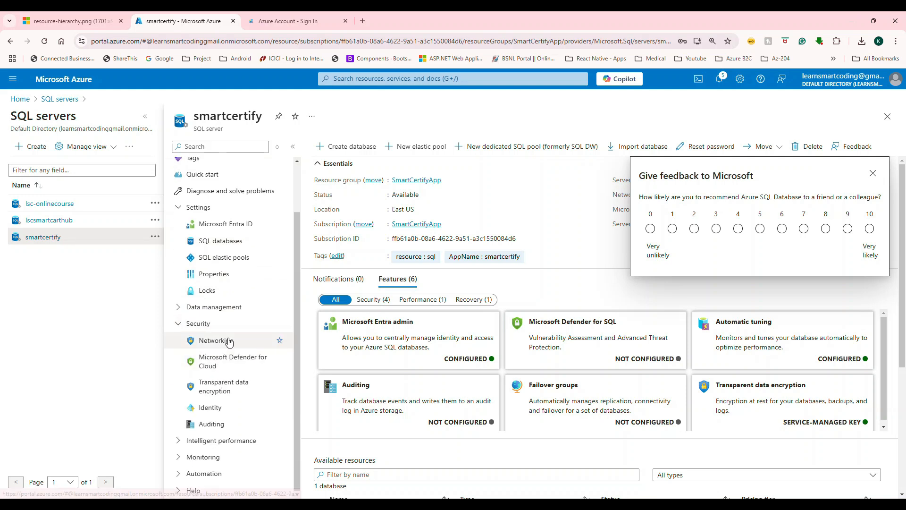
left_click(227, 344)
scroll(621, 323, "down", 2)
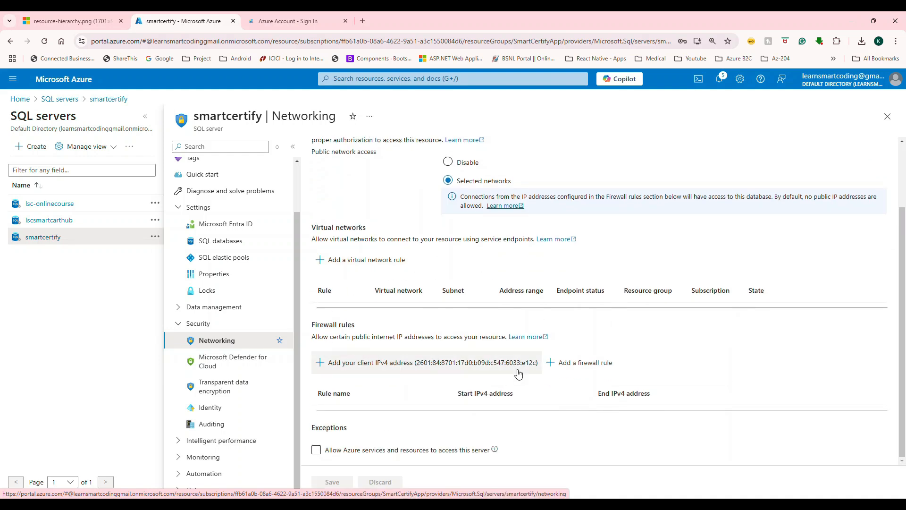
left_click(351, 363)
left_click(660, 416)
scroll(684, 411, "down", 2)
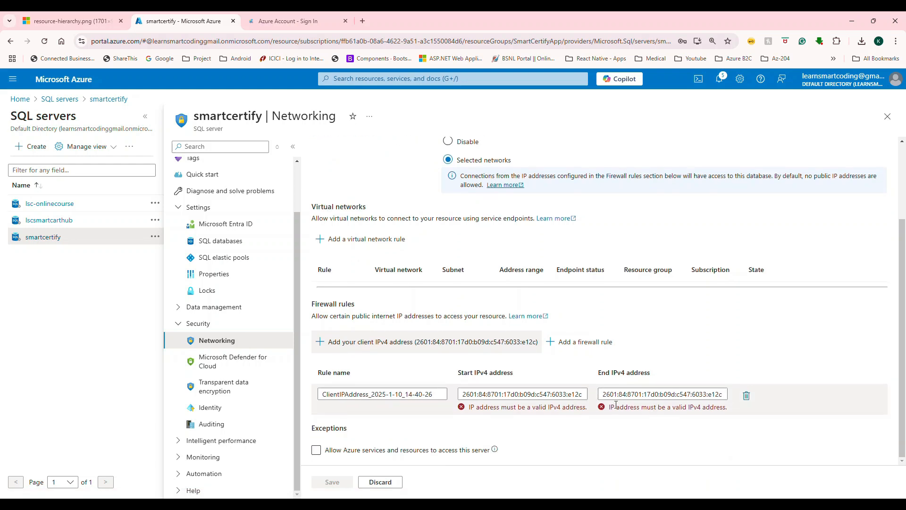
left_click(747, 396)
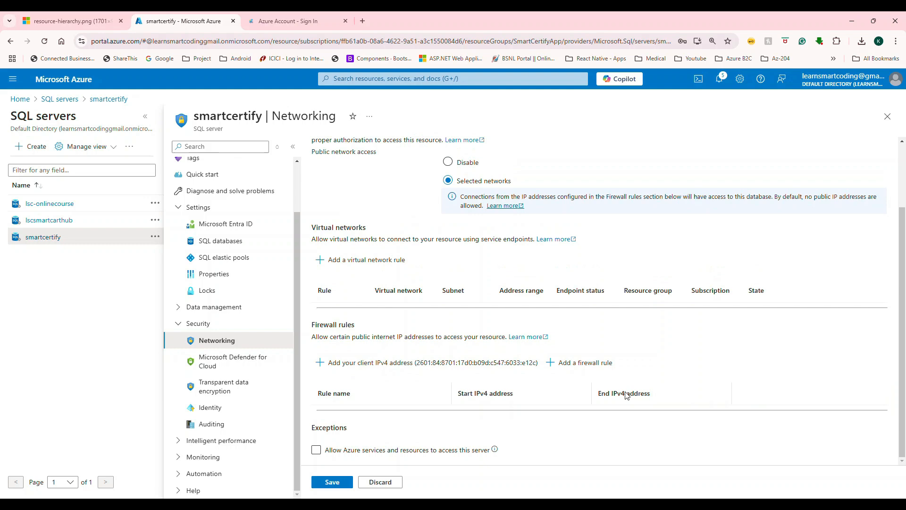
Look up the machine's public IPv4 address on whatismyipaddress.com and copy it
left_click(599, 372)
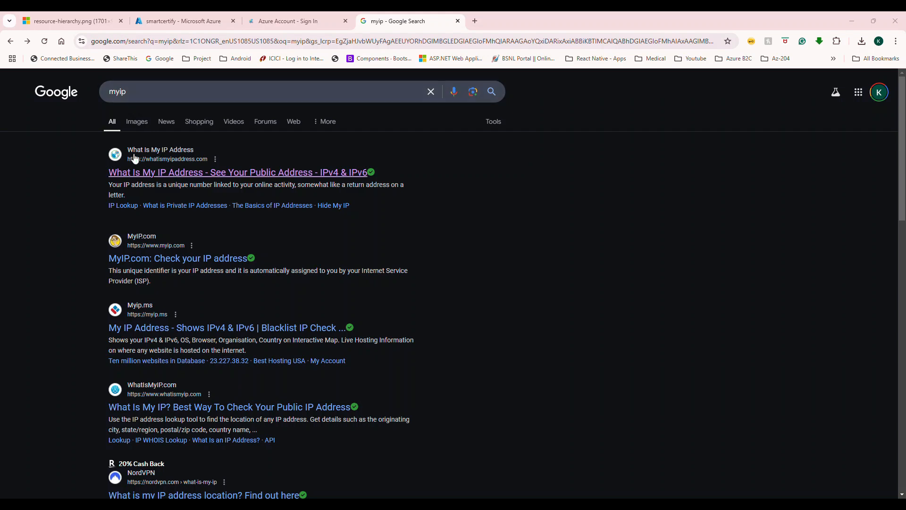
left_click(138, 176)
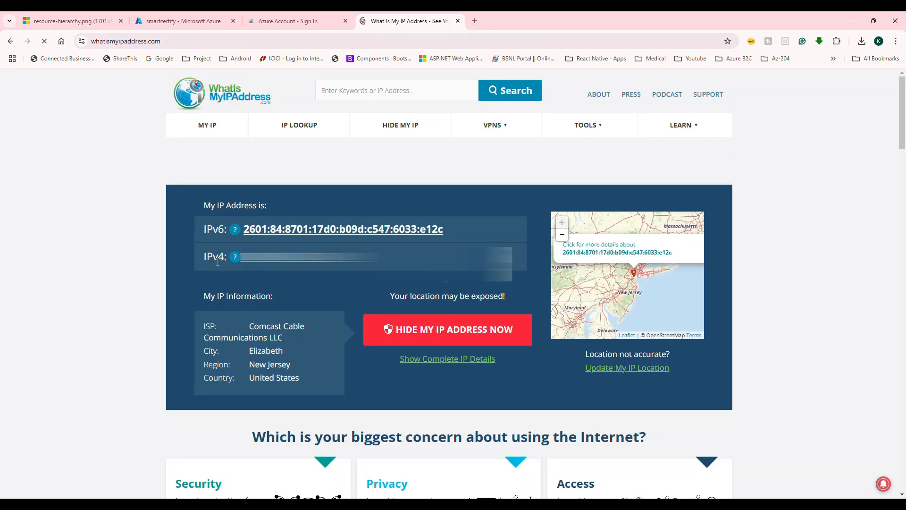
mouse_move(238, 265)
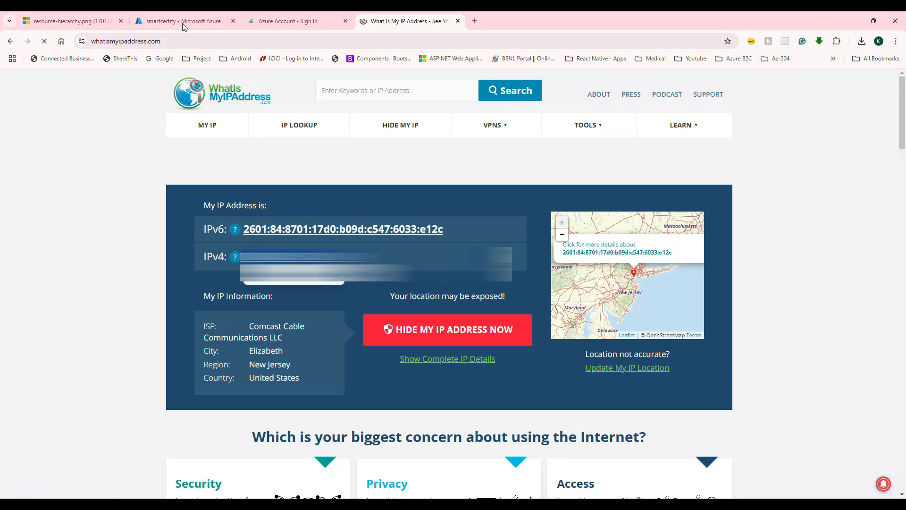
Return to the smartcertify networking page, cancel the empty firewall rule form, and delete the invalid client IP rule
left_click(166, 23)
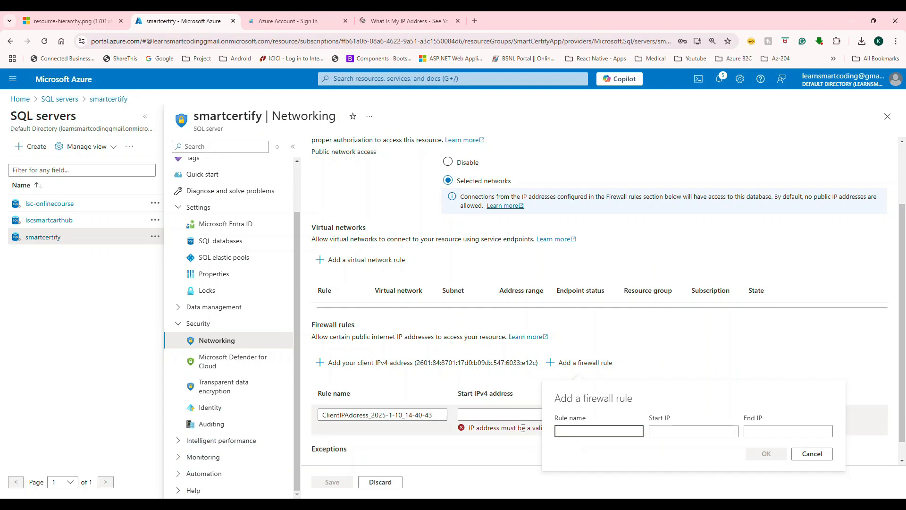
left_click(810, 454)
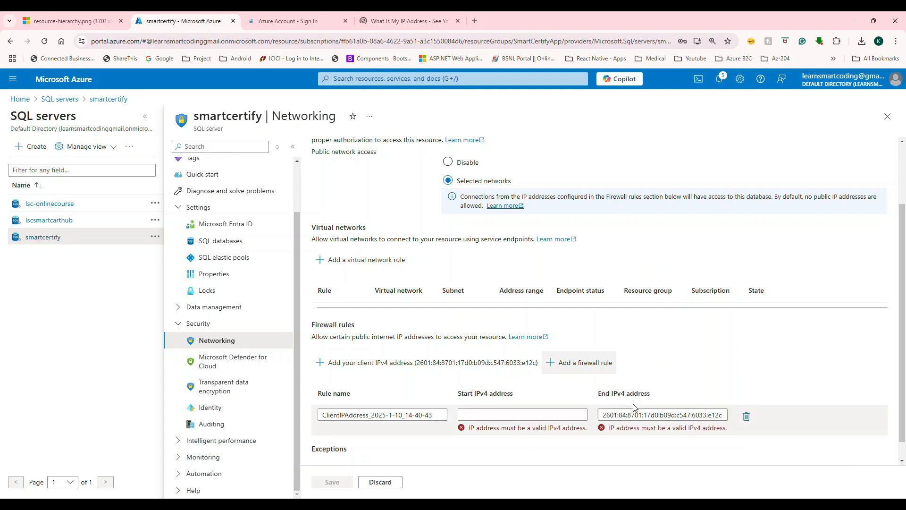
left_click(746, 416)
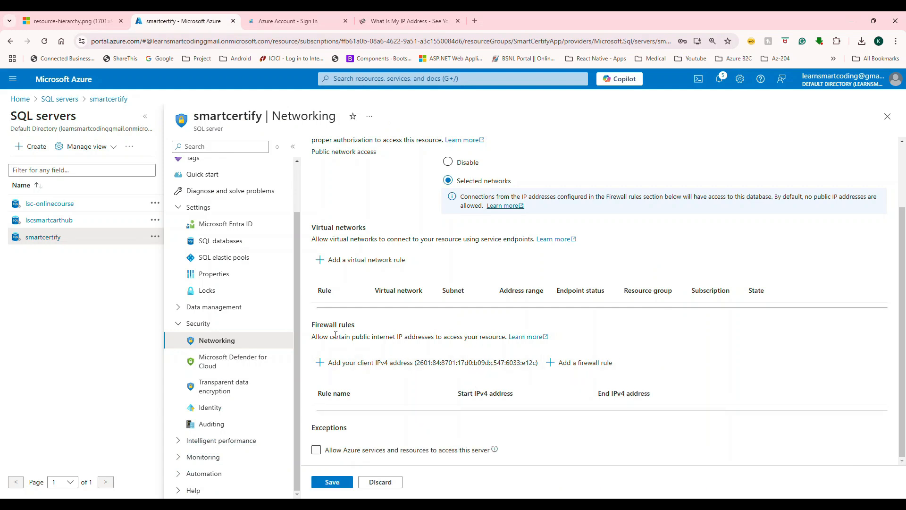
Add a firewall rule named "my local system ip" with the copied IPv4 address as start and end IP, and save it
left_click(564, 374)
type("my local system")
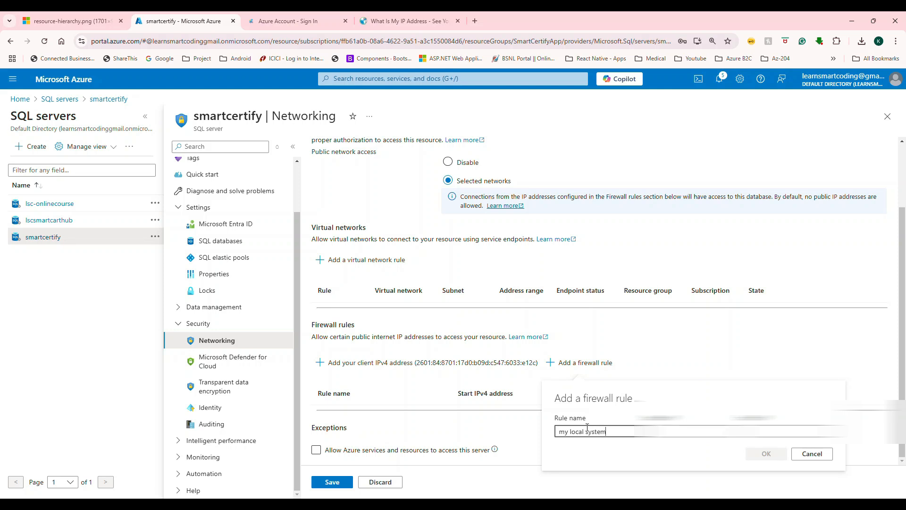
key("Tab")
key("ctrl+v")
key("Tab")
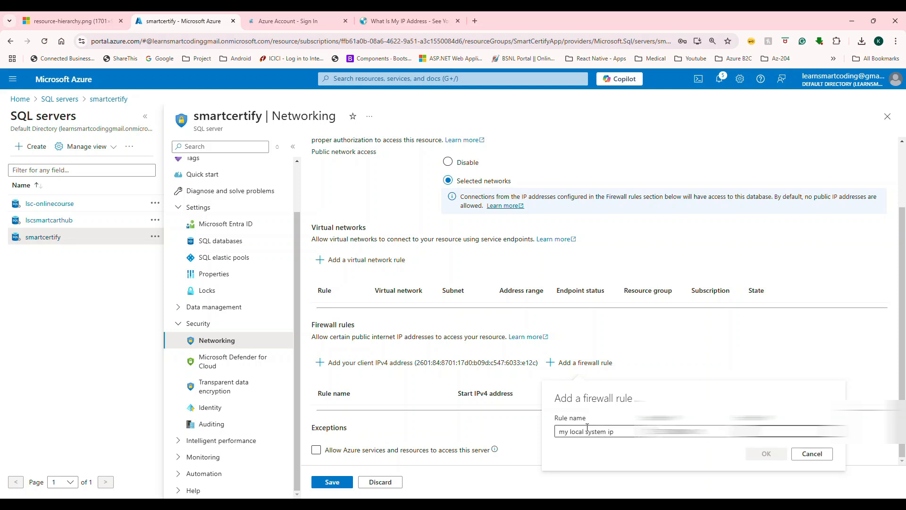
key("ctrl+v")
left_click(768, 452)
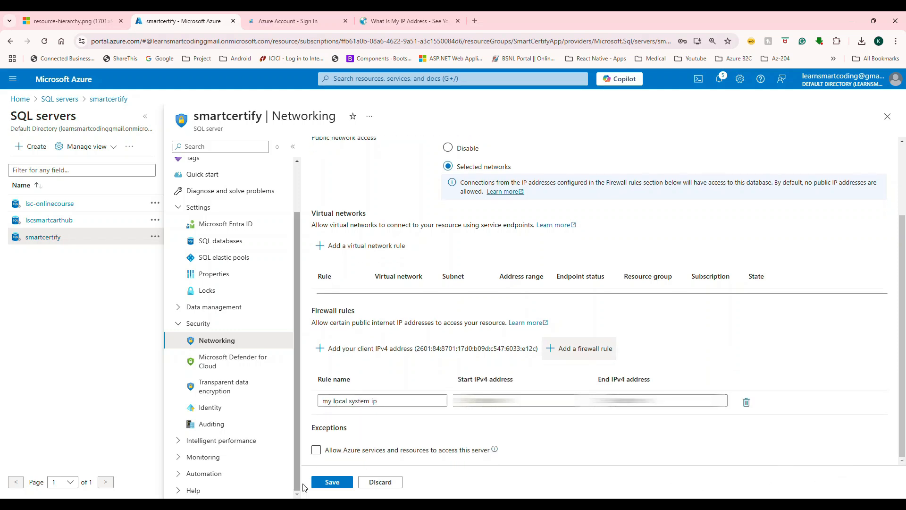
left_click(332, 481)
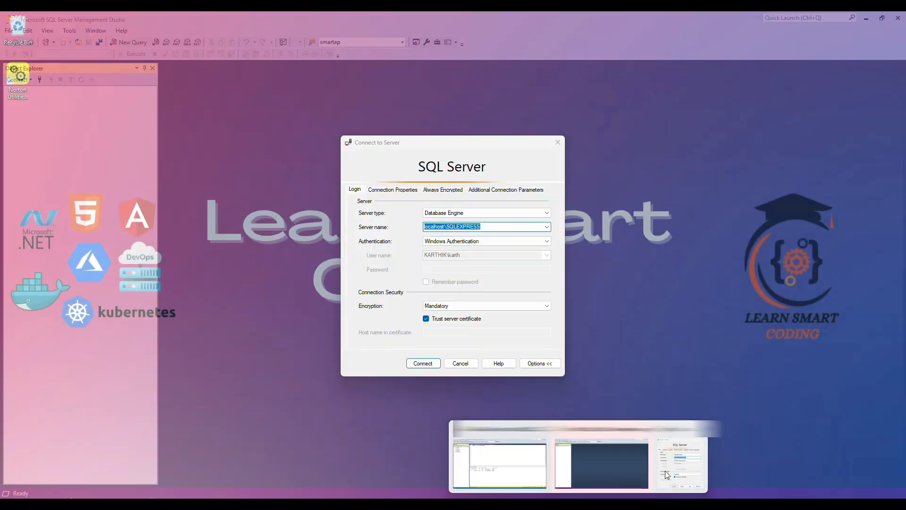
Switch to the SQL Server Management Studio connection dialog and connect to localhost\SQLEXPRESS with Windows Authentication
left_click(664, 471)
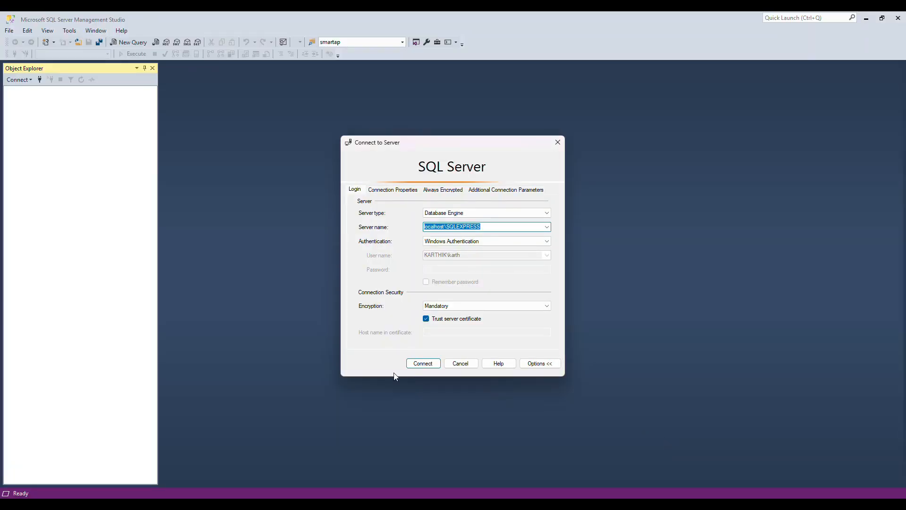
left_click(426, 364)
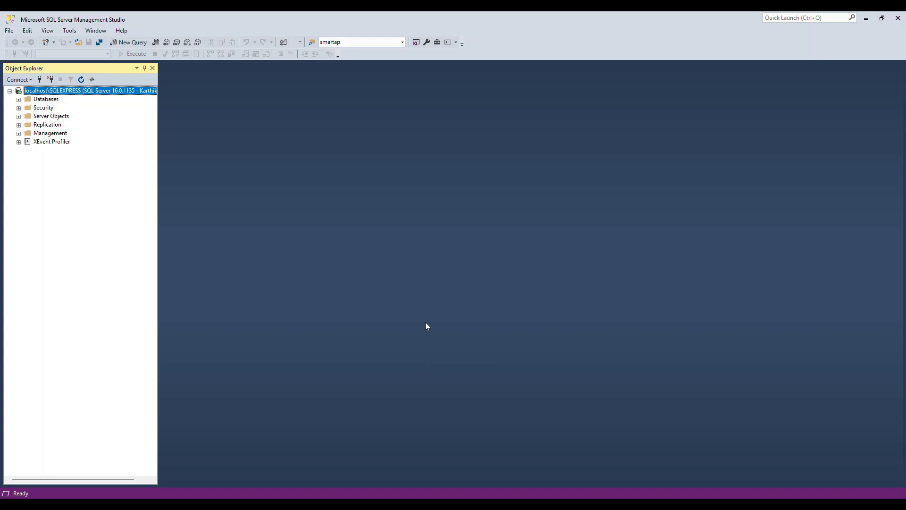
Switch to Azure Data Studio, connect to the SmartCertify database on smartcertify.database.windows.net, and start a new query
left_click(723, 506)
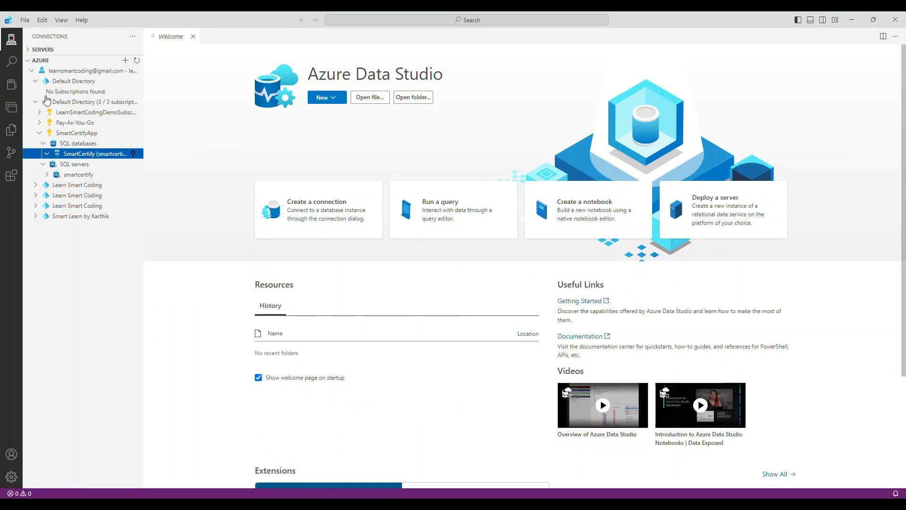
right_click(84, 154)
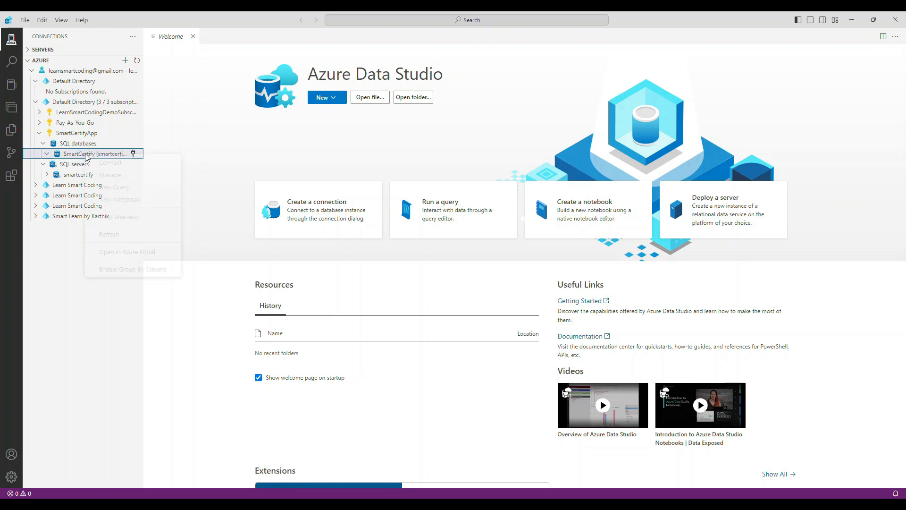
left_click(104, 160)
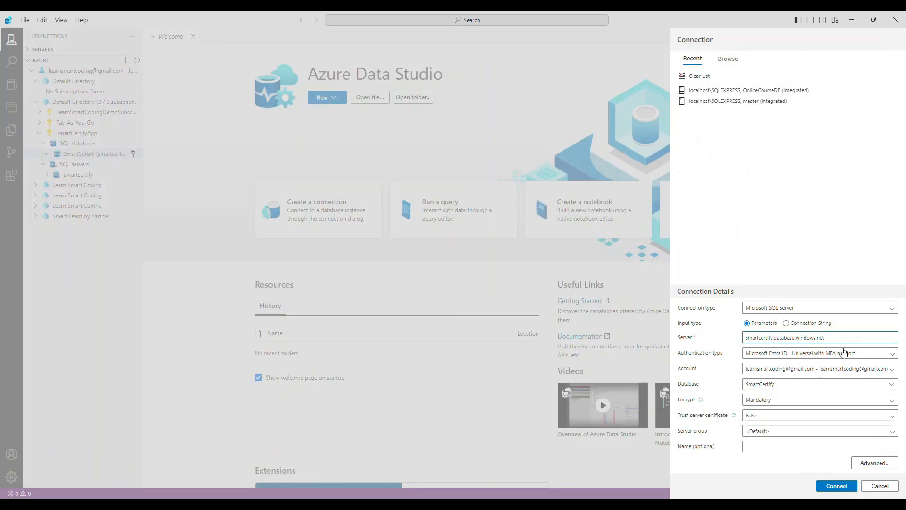
left_click(833, 487)
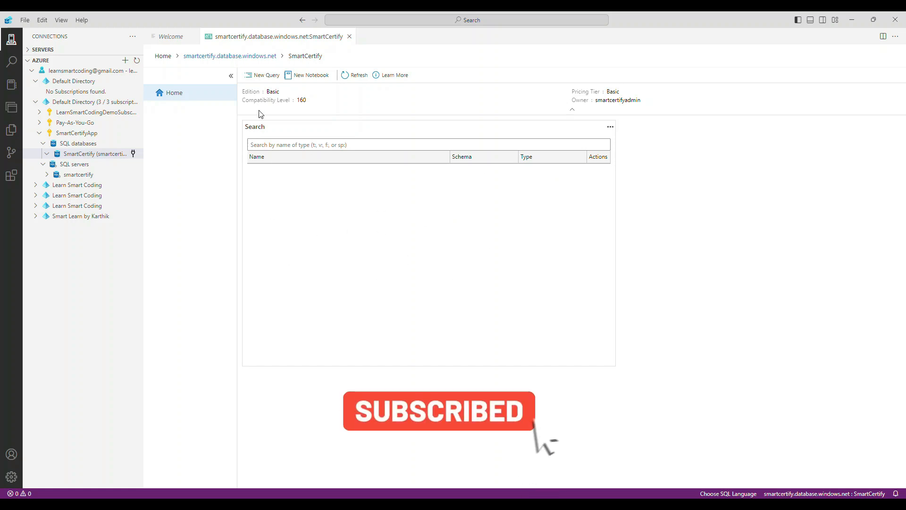
left_click(261, 78)
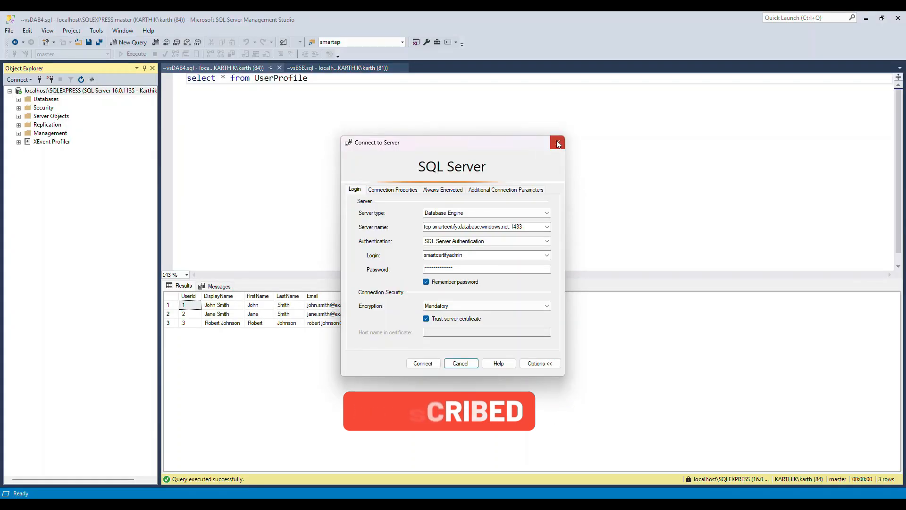
In SQL Server Management Studio, open the SmartCertify.sql script and copy its table-creation statements from the User Profile Table onward
left_click(556, 140)
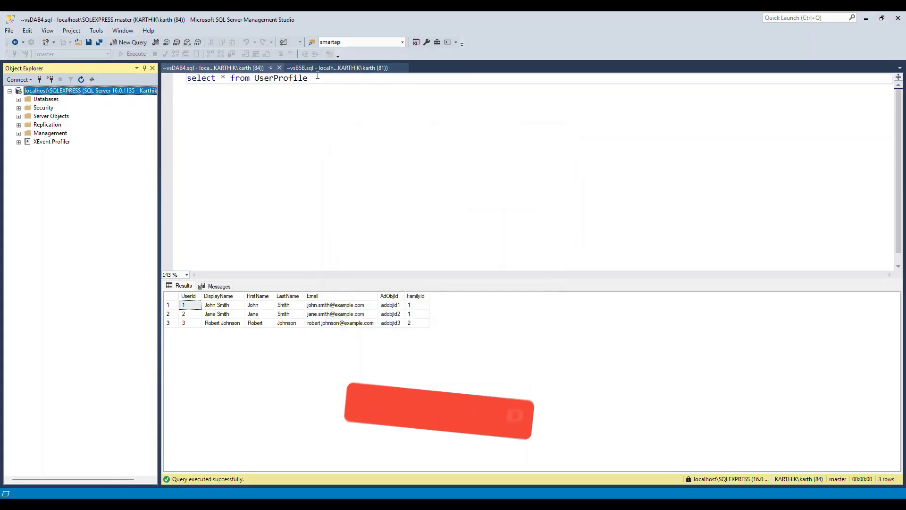
key("ctrl+o")
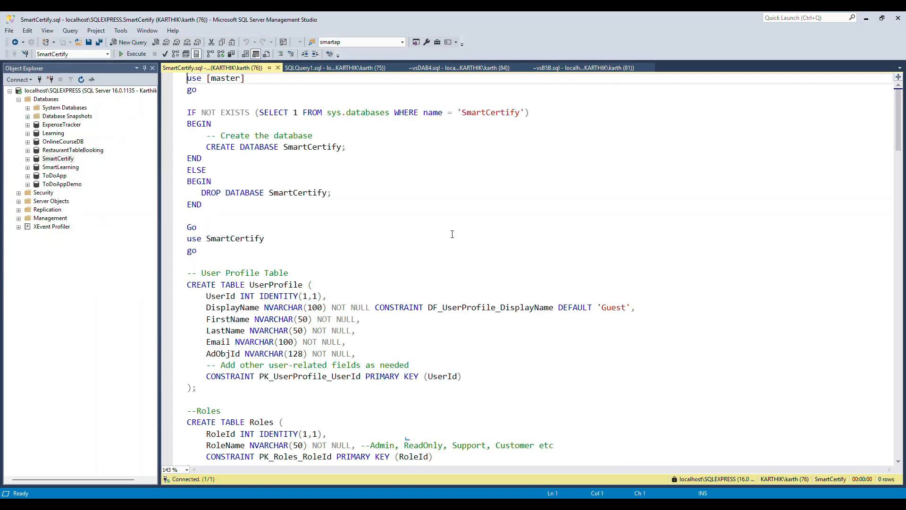
left_click(449, 228)
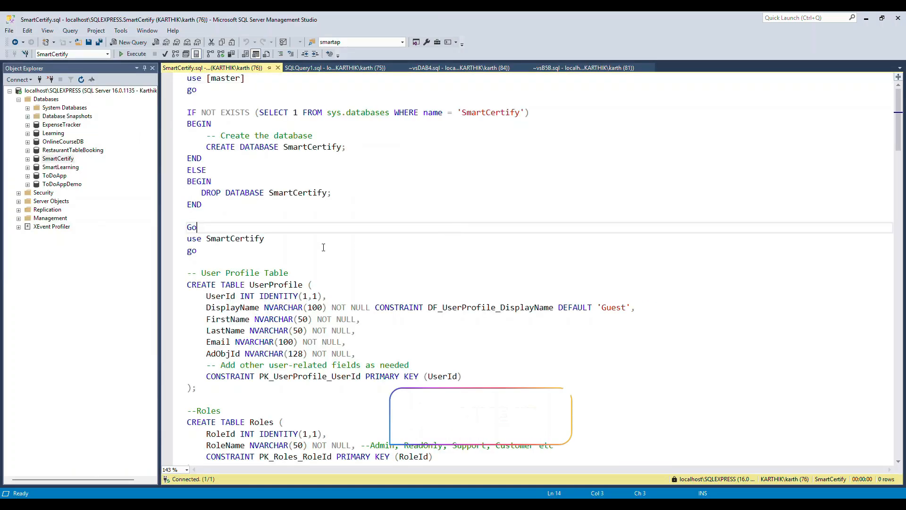
left_click(254, 260)
key("ctrl+a")
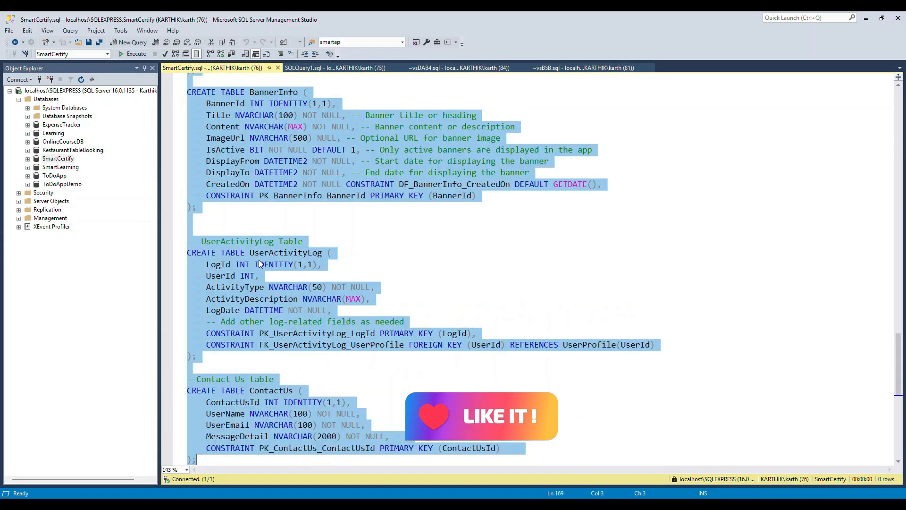
Return to Azure Data Studio, paste the table-creation script into the SmartCertify query, and run it
left_click(866, 18)
key("ctrl+v")
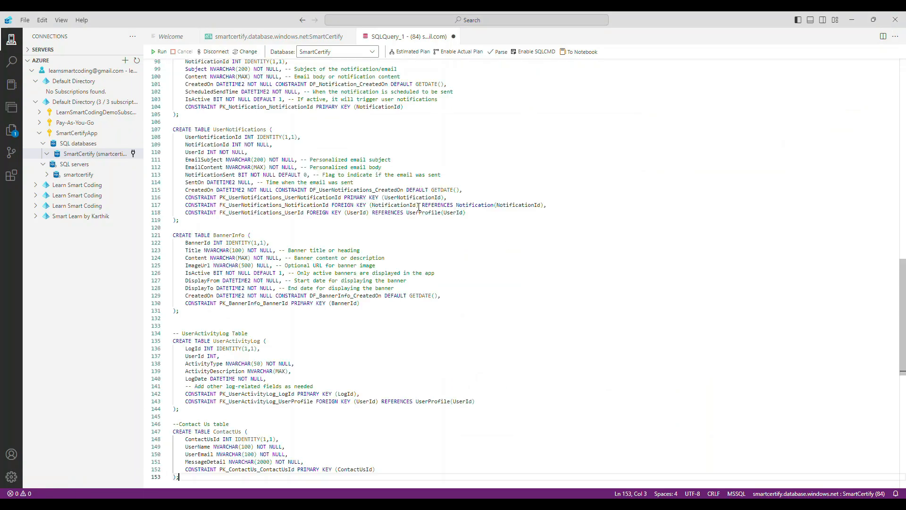
scroll(444, 197, "up", 20)
scroll(445, 197, "up", 10)
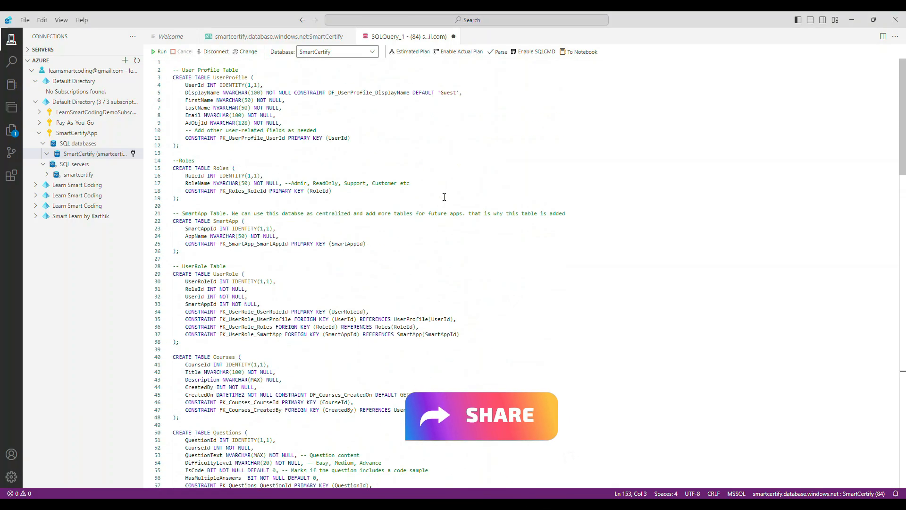
key("ctrl+a")
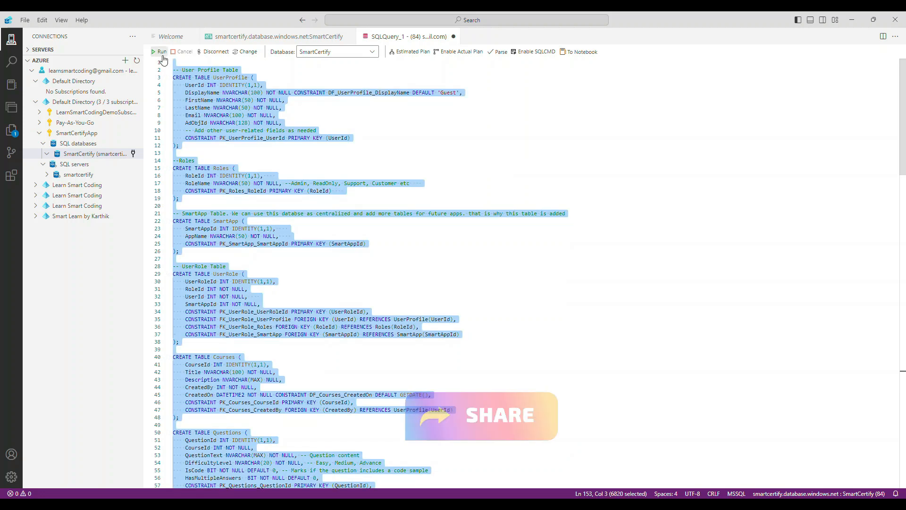
left_click(159, 51)
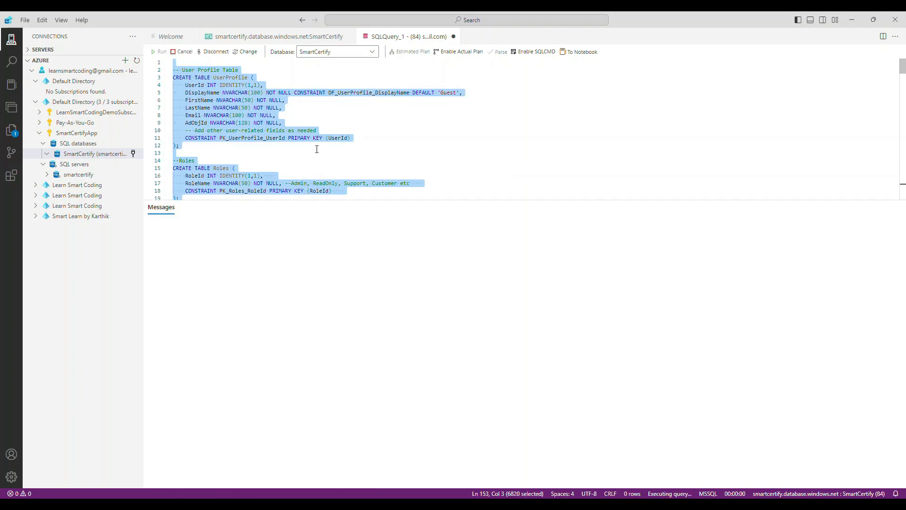
Replace the script in the SmartCertify query with "select * from userprofile" and run it
scroll(316, 147, "down", 7)
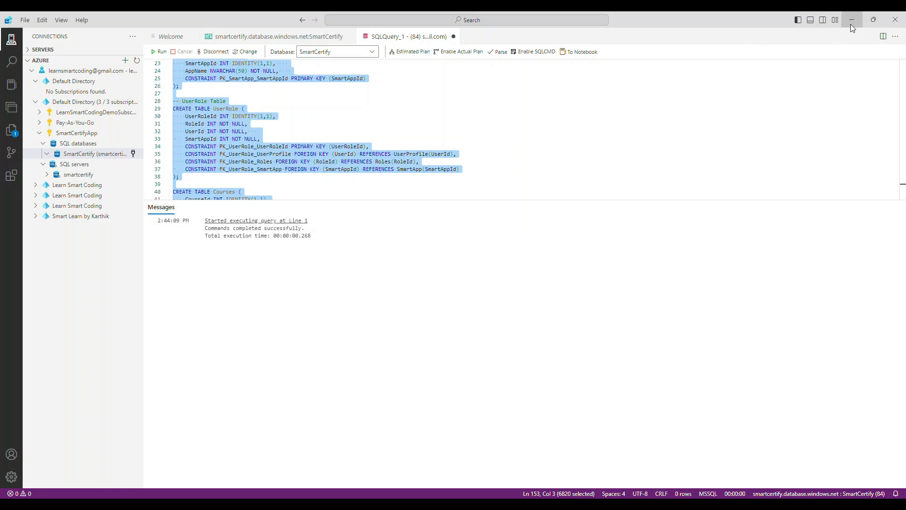
key("ctrl+a")
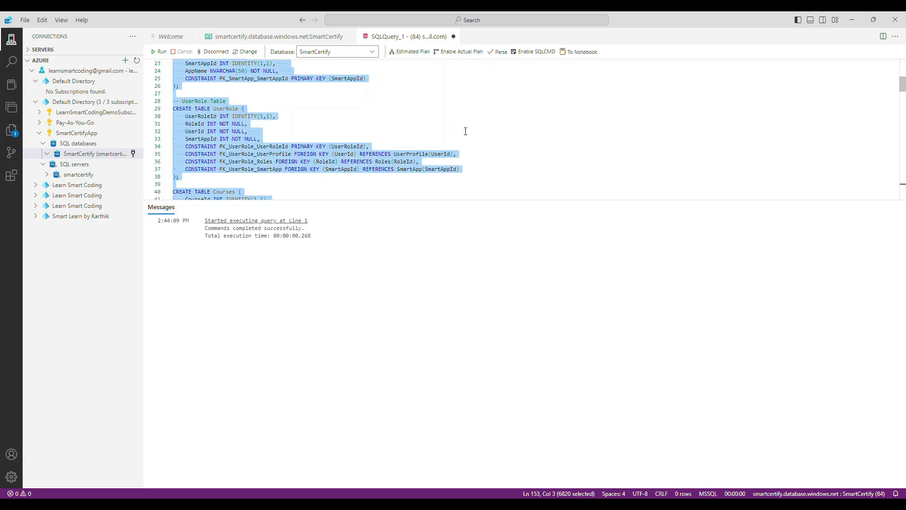
type("select *")
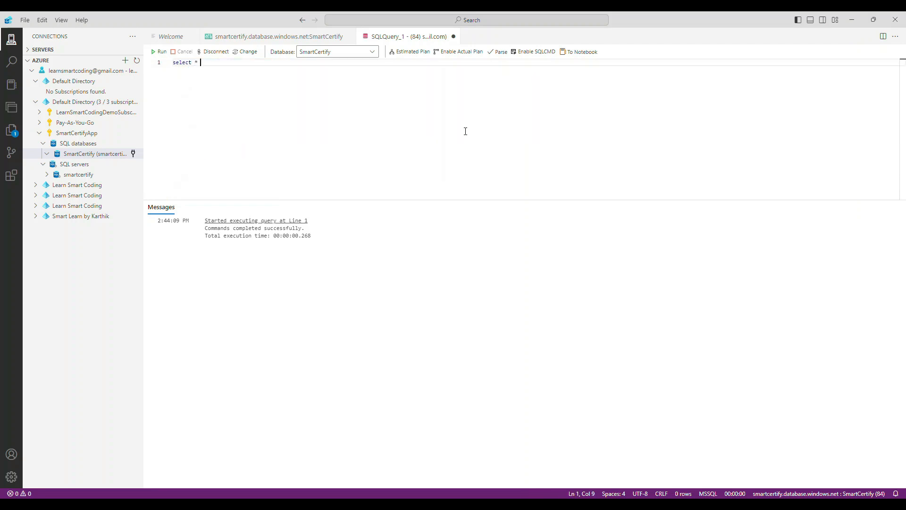
type(" from userprofile")
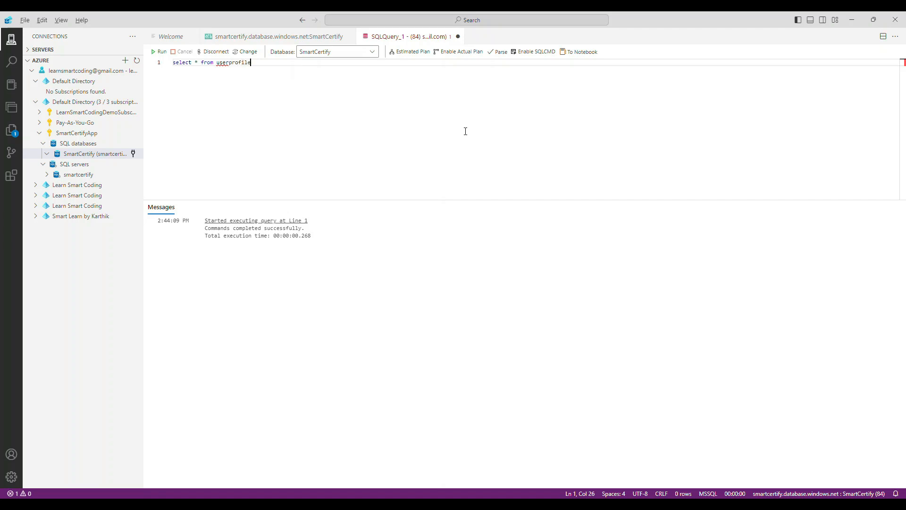
key("F5")
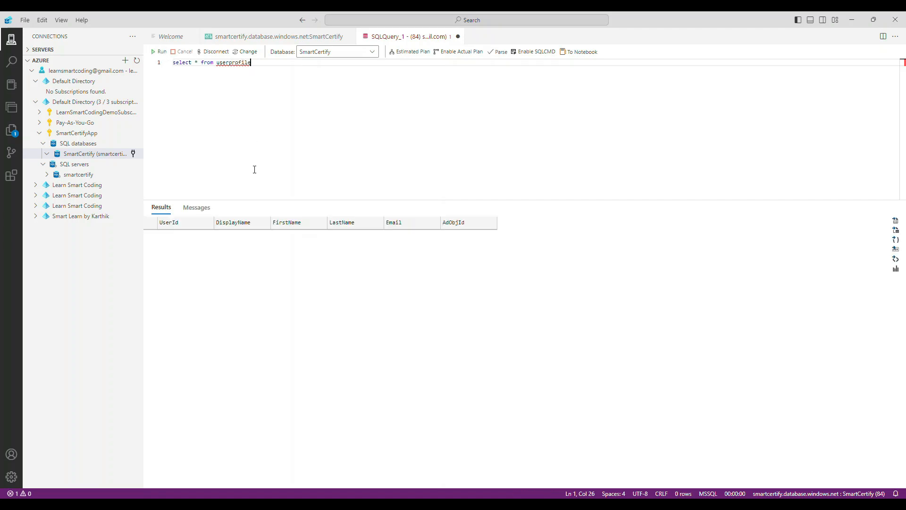
Expand the SmartCertify database under the SmartCertifyApp subscription and list its tables
left_click(852, 19)
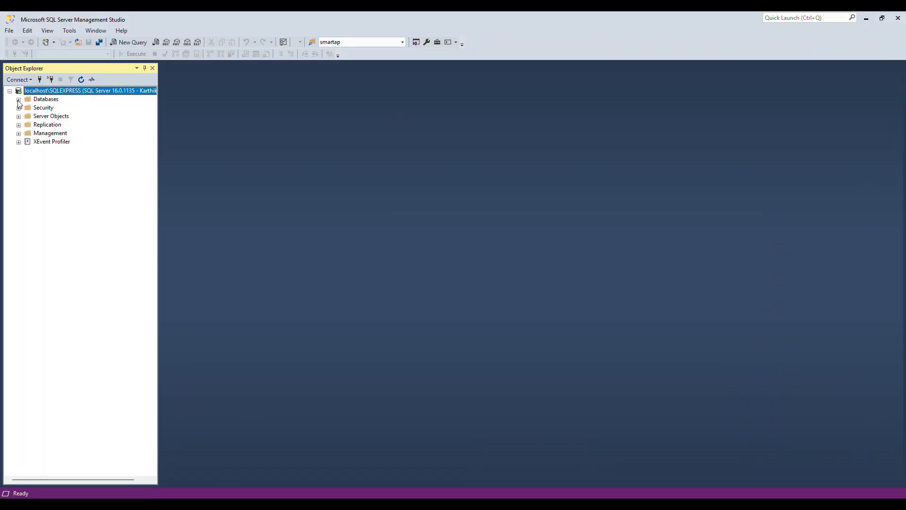
key("alt+Tab")
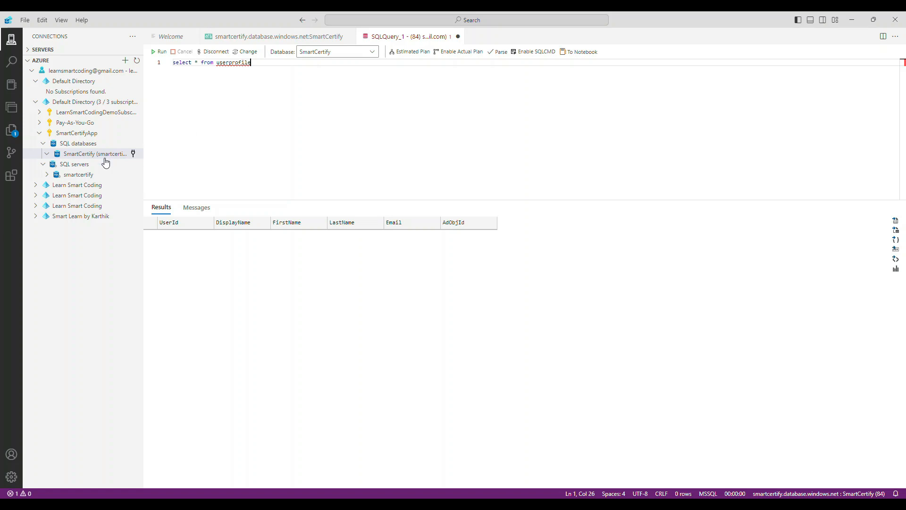
left_click(56, 154)
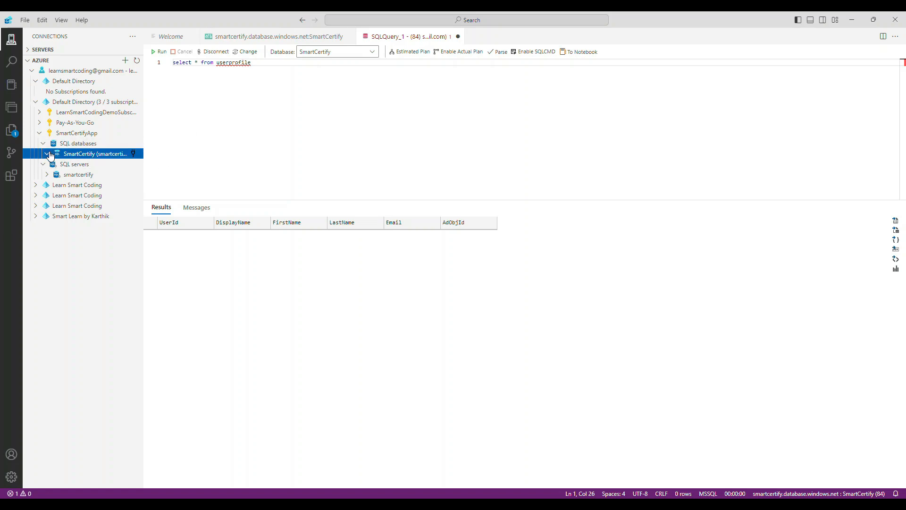
left_click(47, 154)
left_click(51, 165)
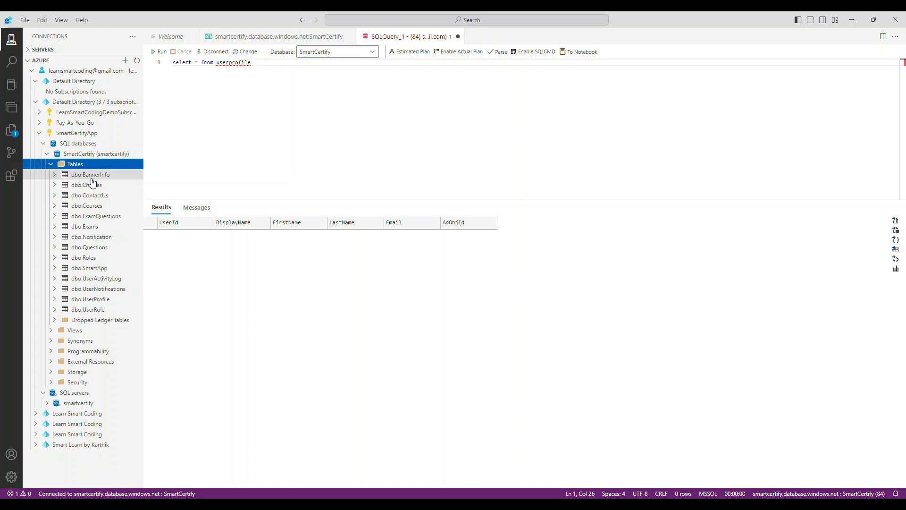
left_click(277, 125)
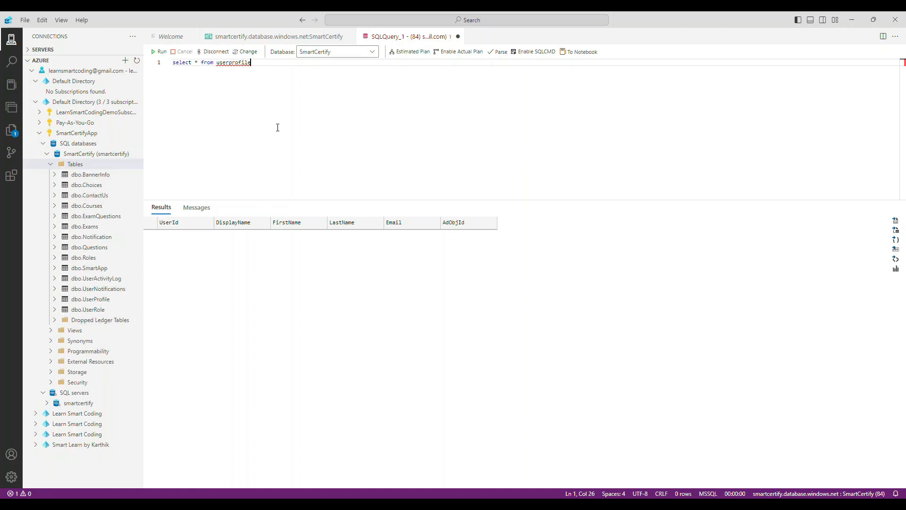